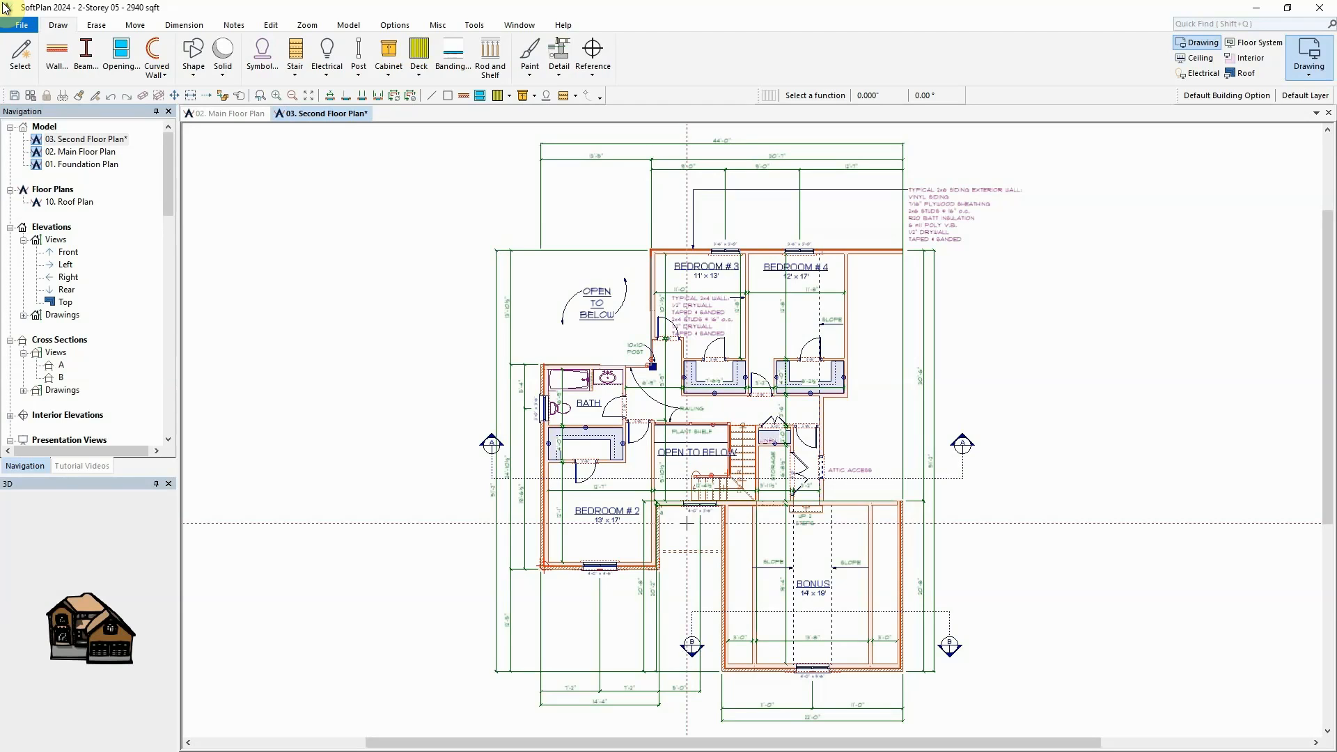
Open the overlay settings for the second floor plan
click(17, 26)
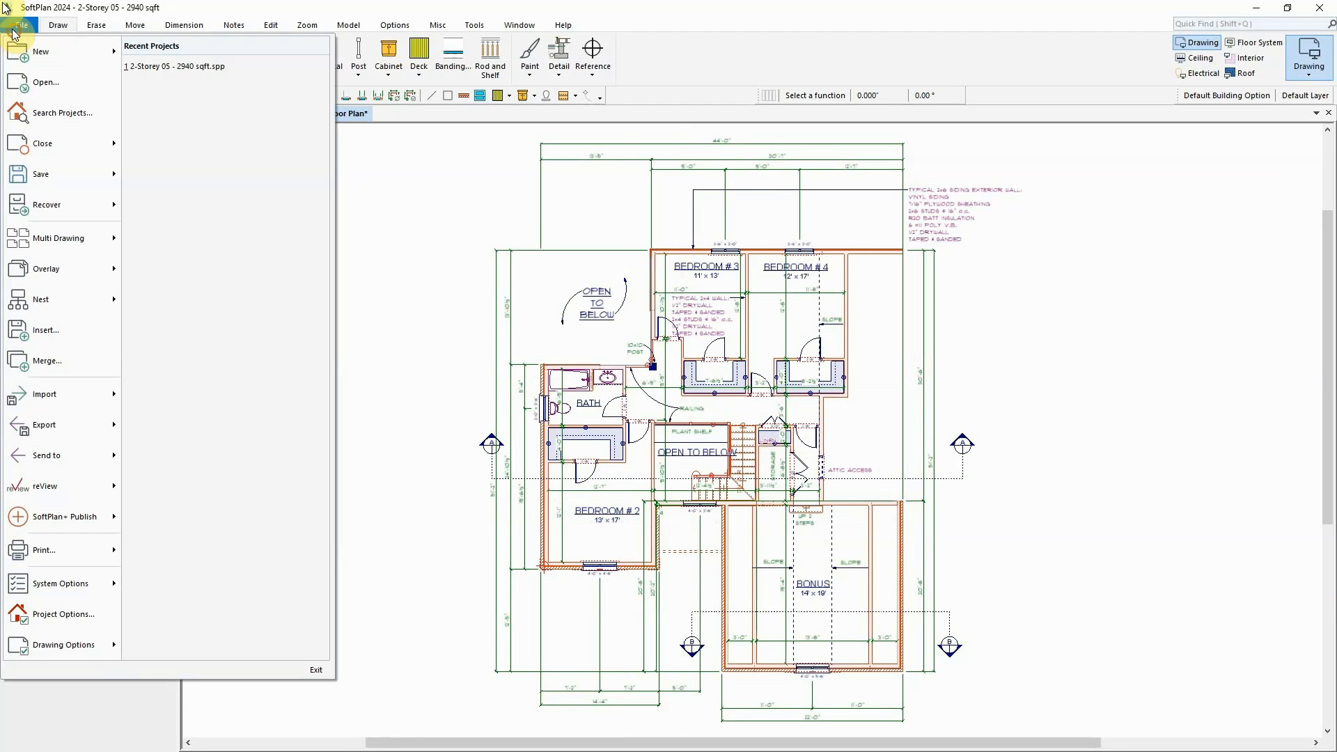
mouse_move(69, 271)
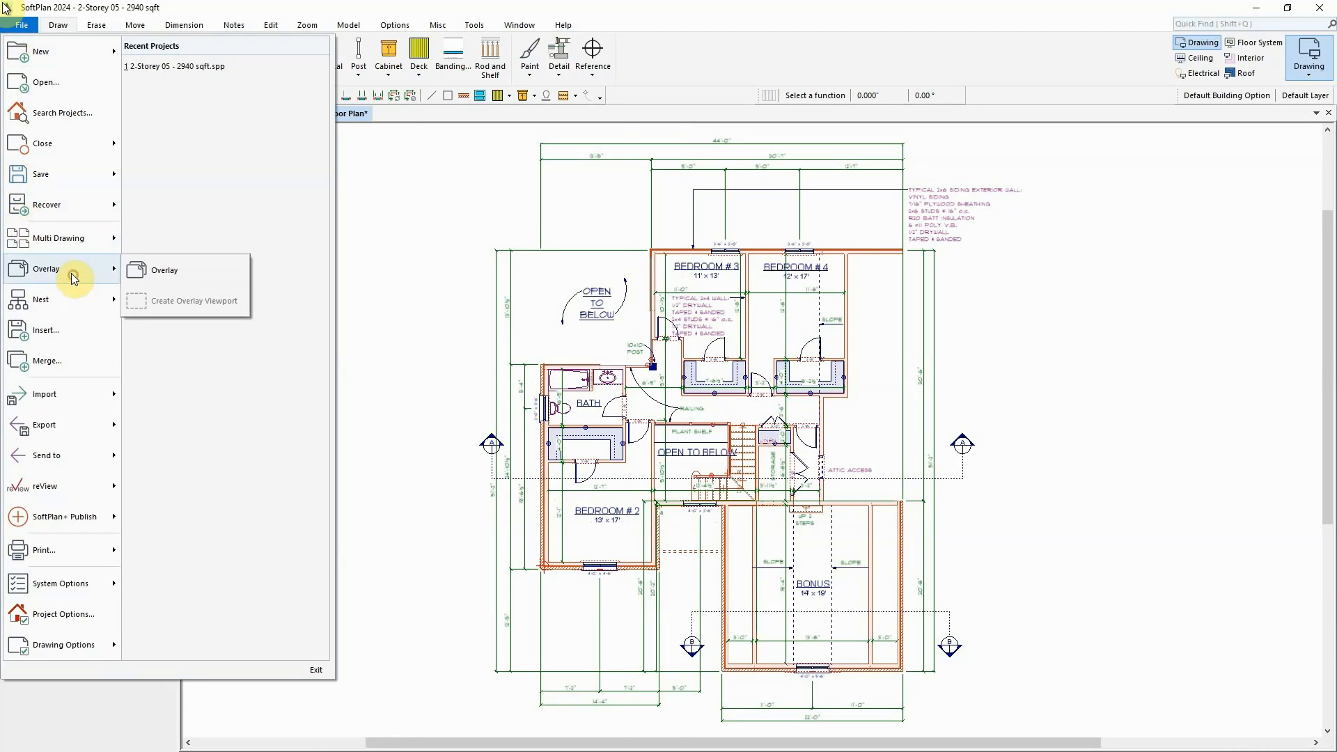
click(146, 274)
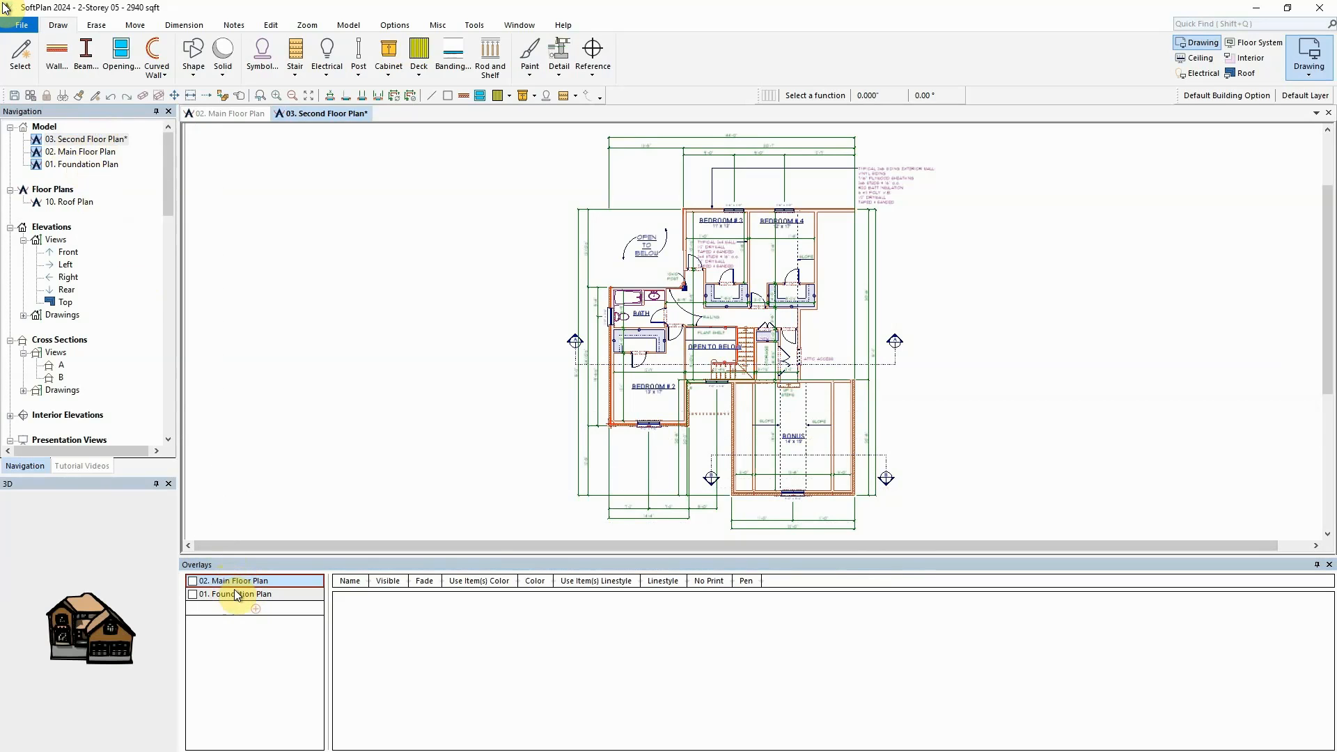
Add the 11. Site Plan drawing to the model and move it to the bottom of the model's drawing order
scroll(108, 413, down, 4)
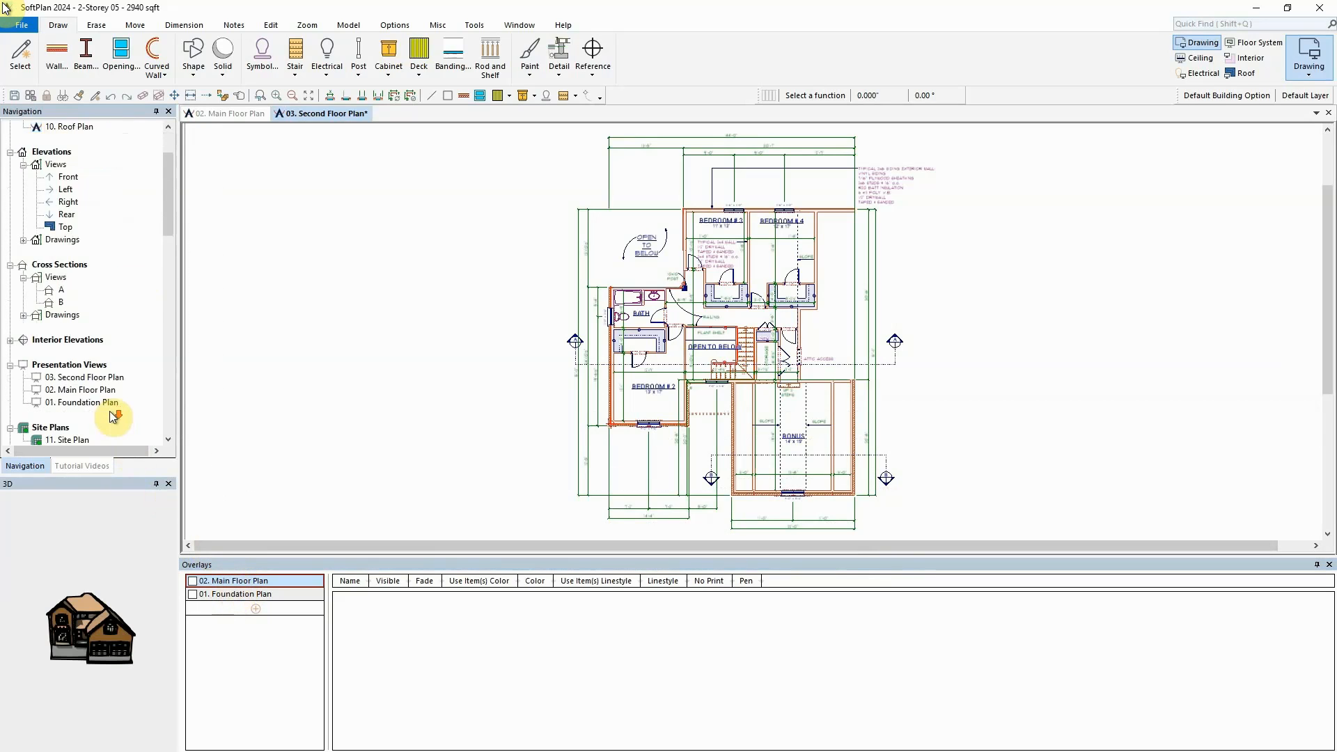
right_click(75, 366)
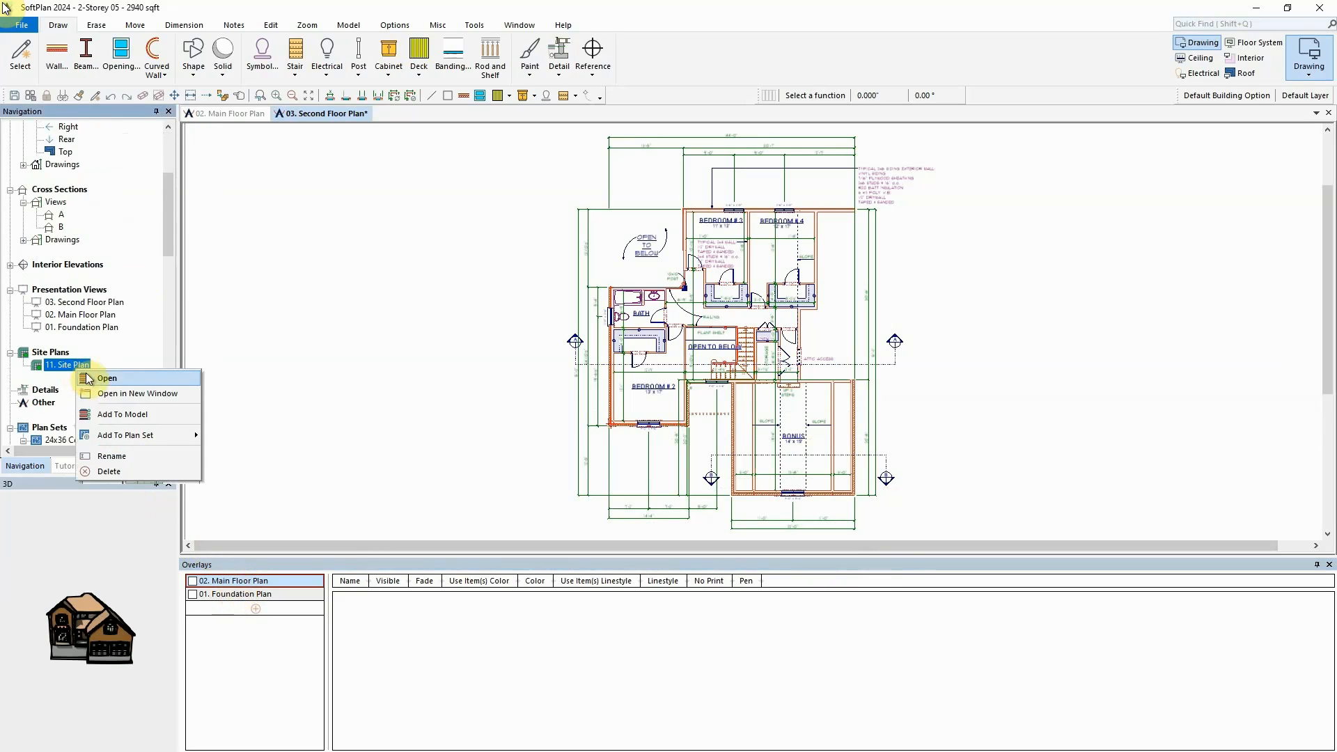
click(124, 418)
drag(168, 248, 173, 176)
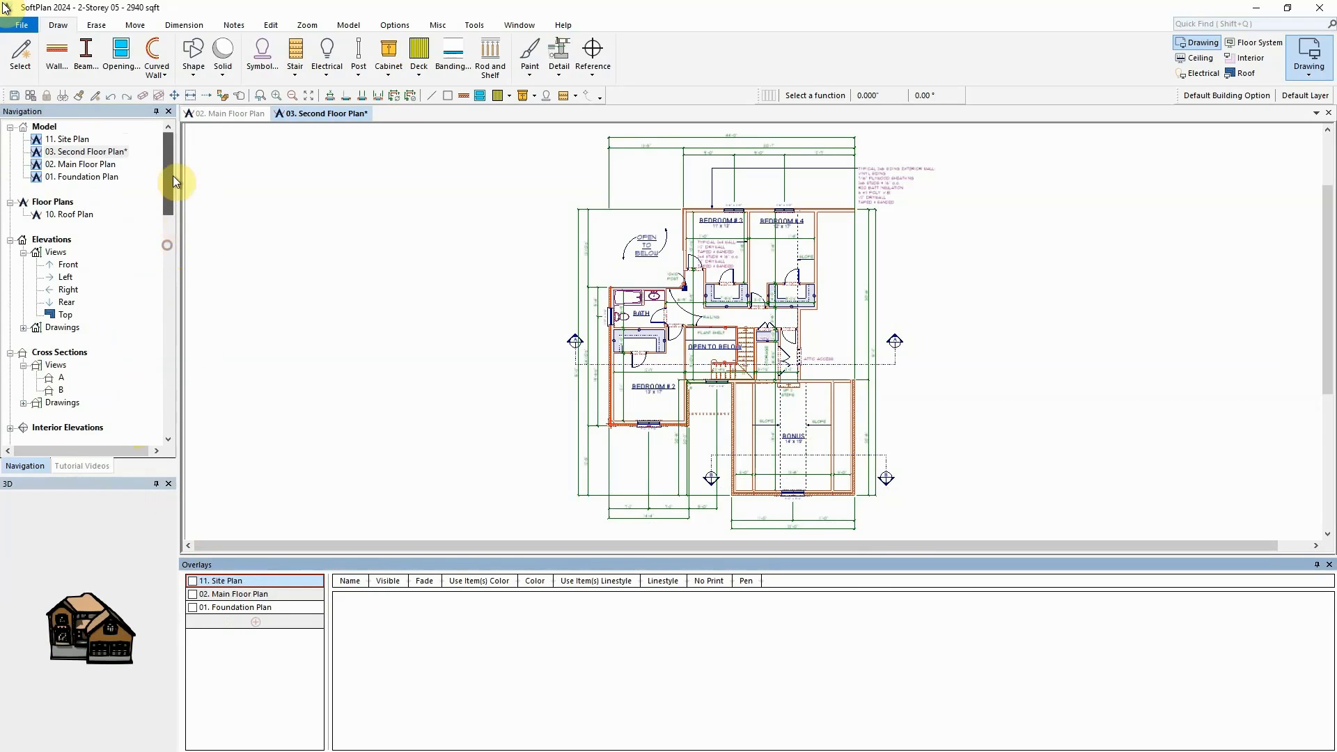
right_click(68, 140)
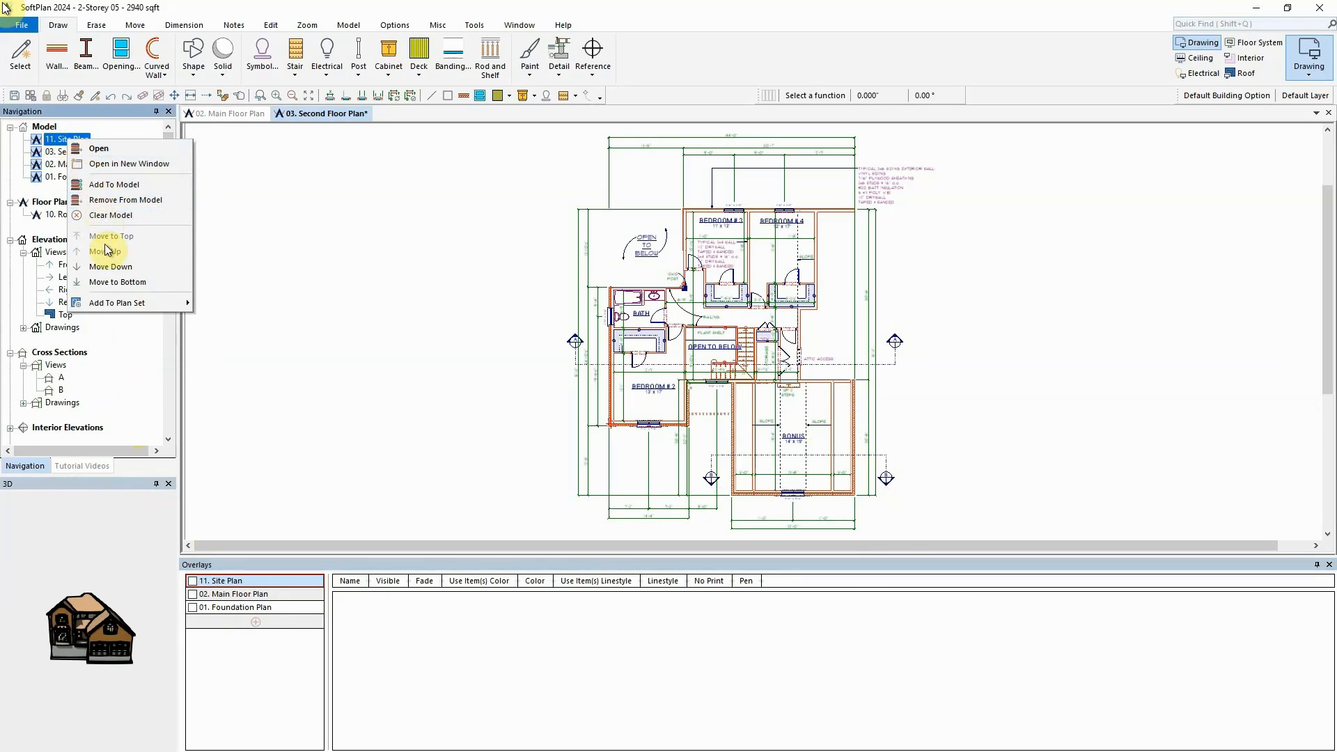
click(111, 280)
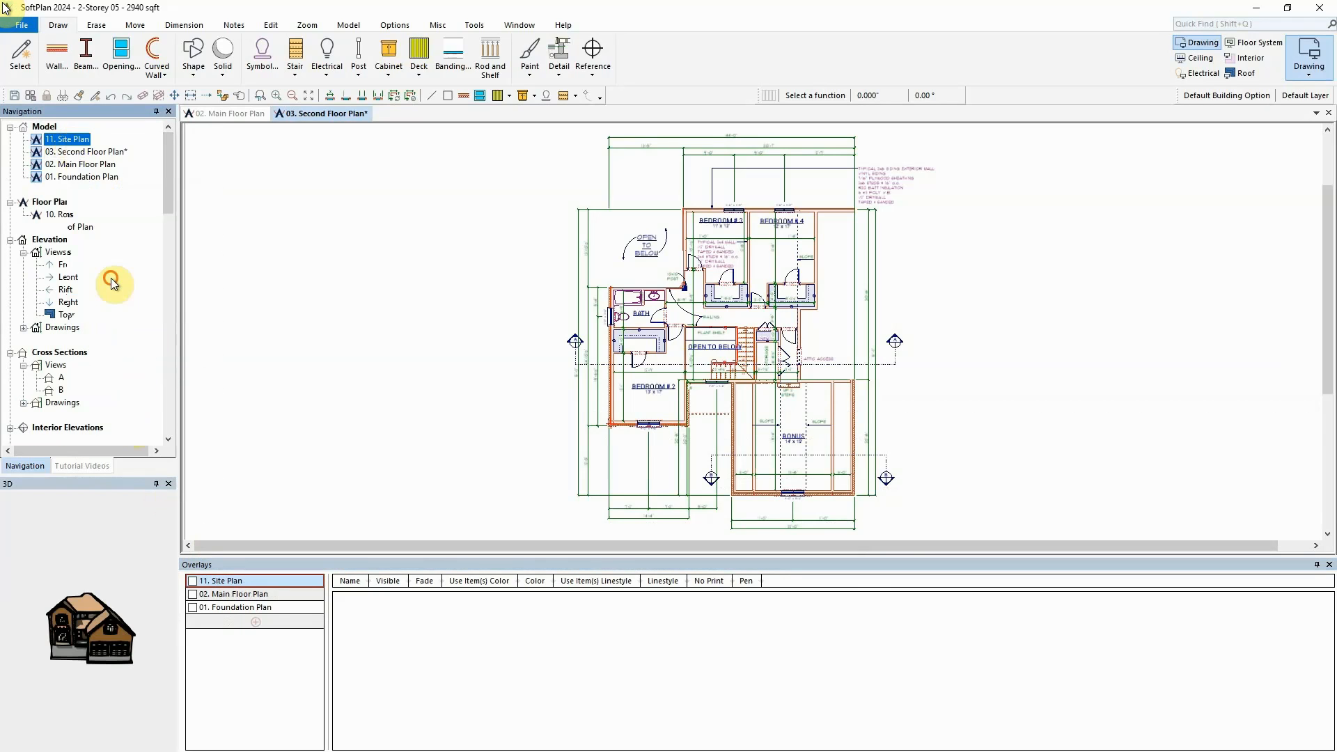
Browse the project's drawings for an additional overlay without adding one, and turn on the 02. Main Floor Plan overlay
double_click(254, 622)
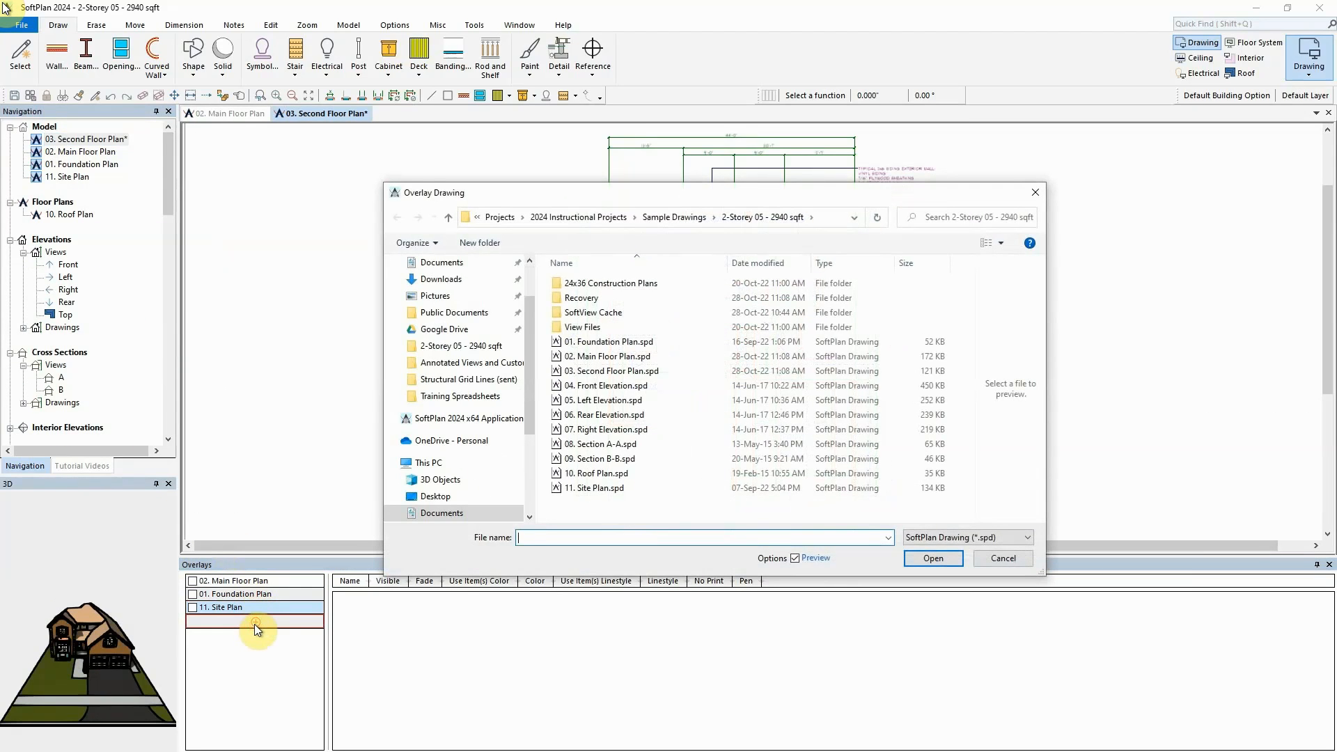
click(1016, 556)
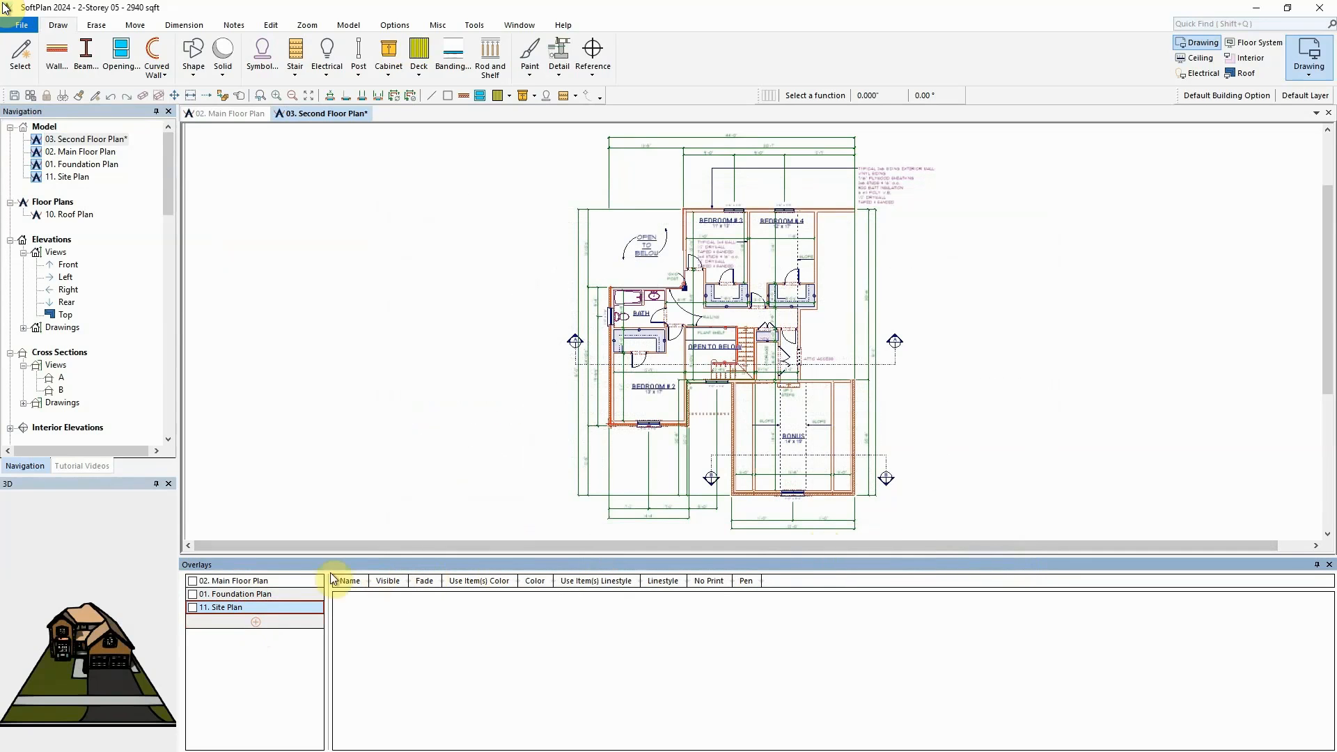
click(193, 583)
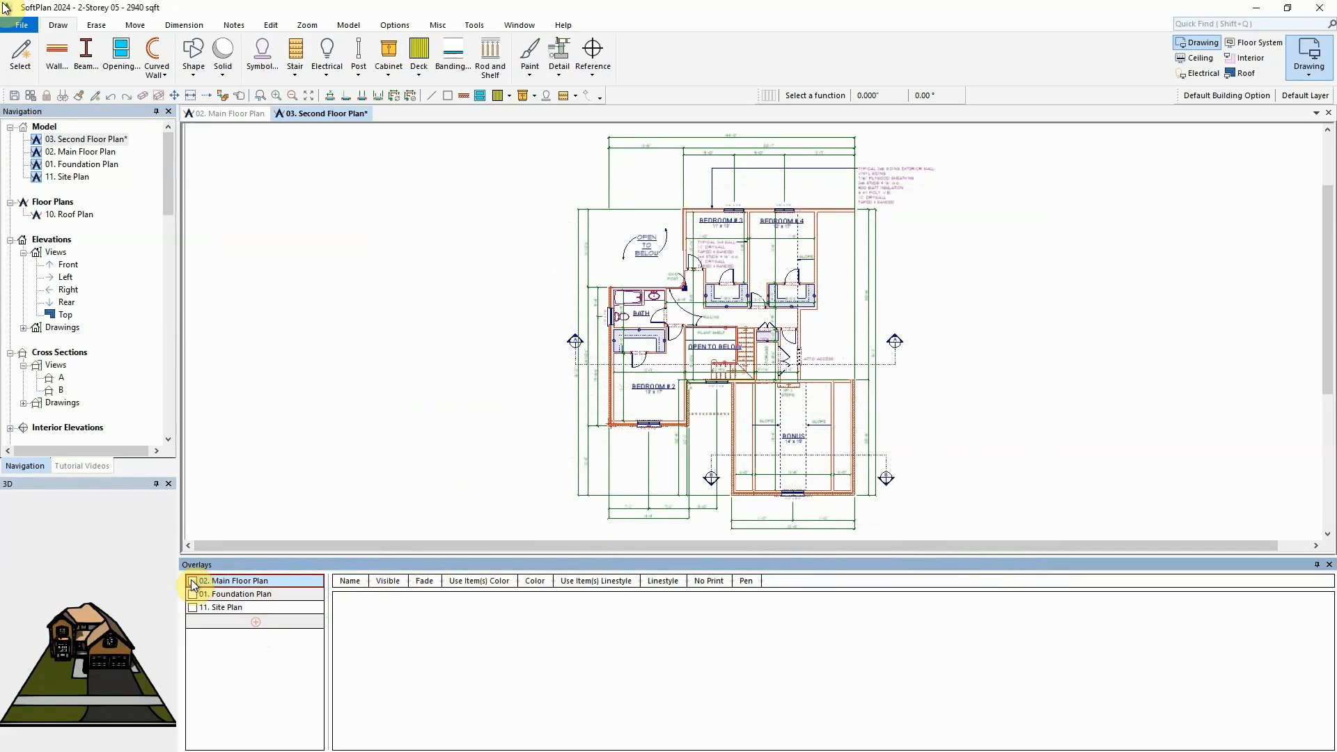
click(193, 582)
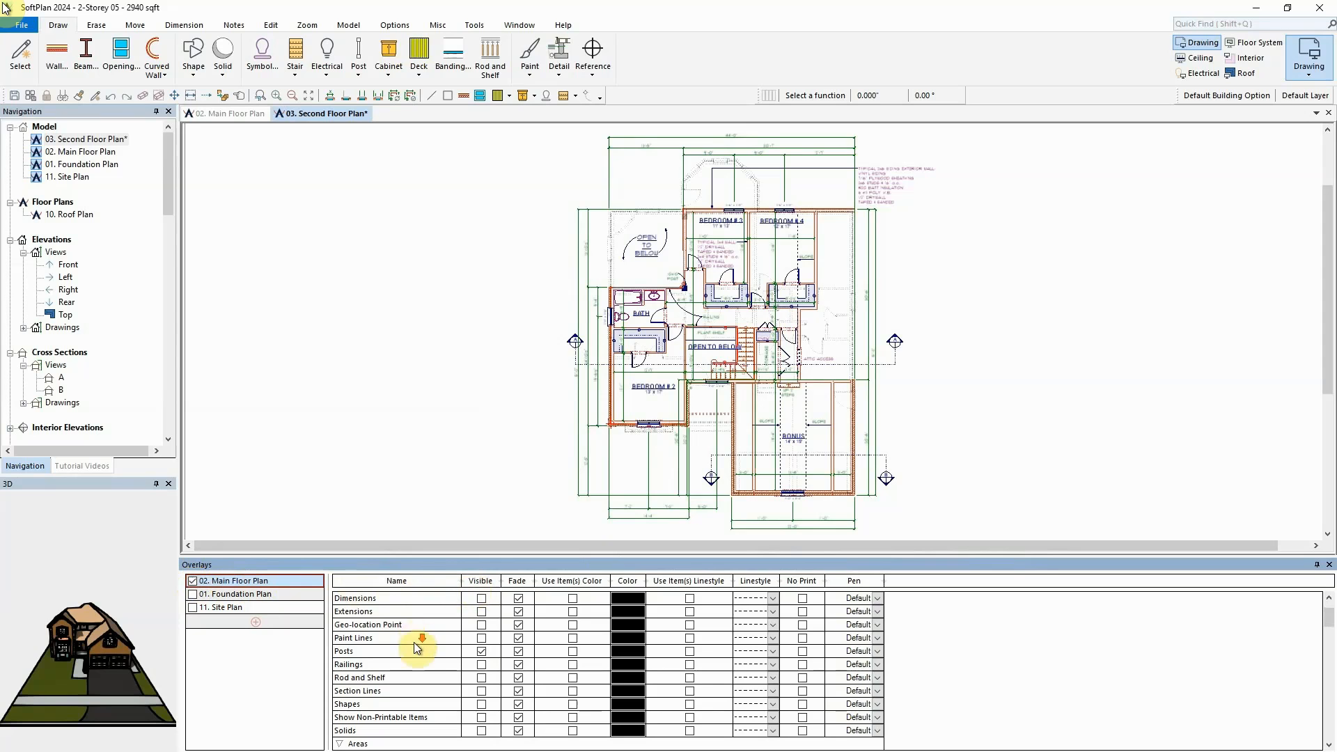
Make the Symbols layer visible in the Main Floor Plan overlay and inspect the result near the attic access
scroll(414, 643, down, 10)
scroll(414, 643, down, 3)
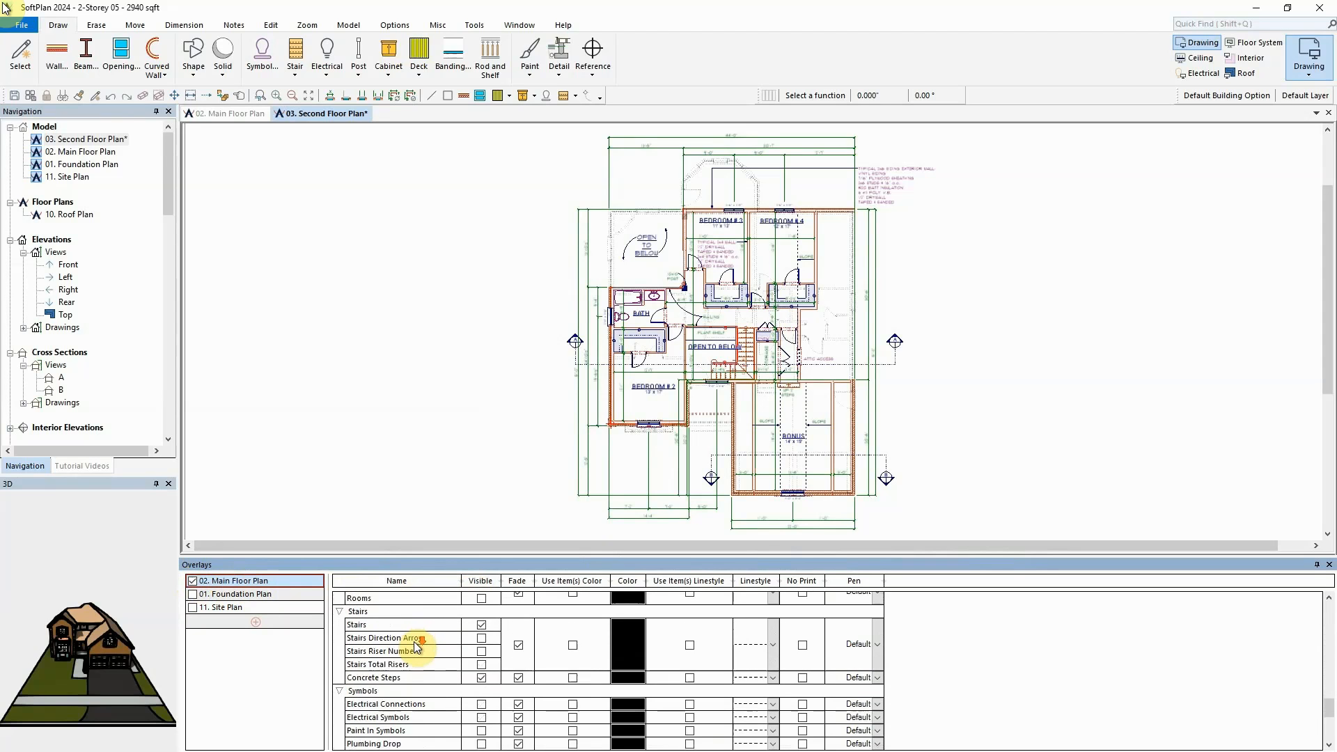
scroll(390, 662, down, 4)
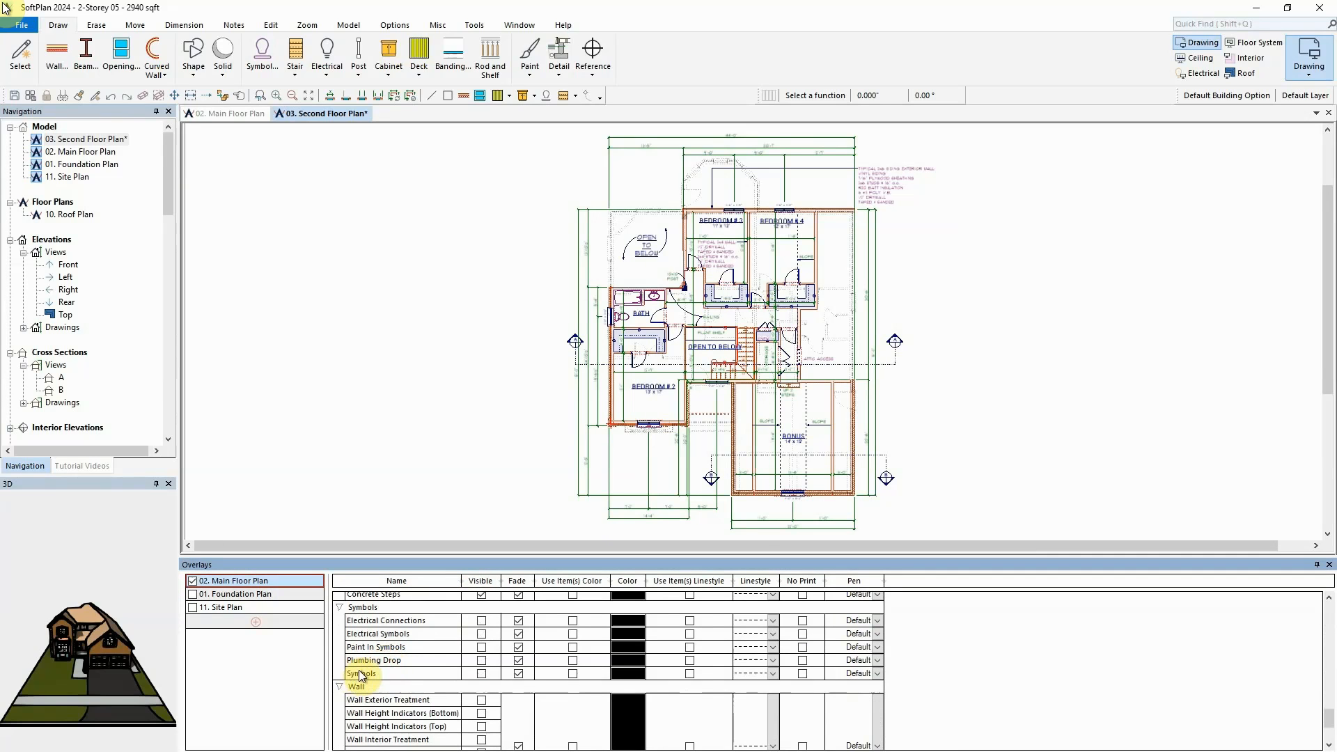
click(480, 673)
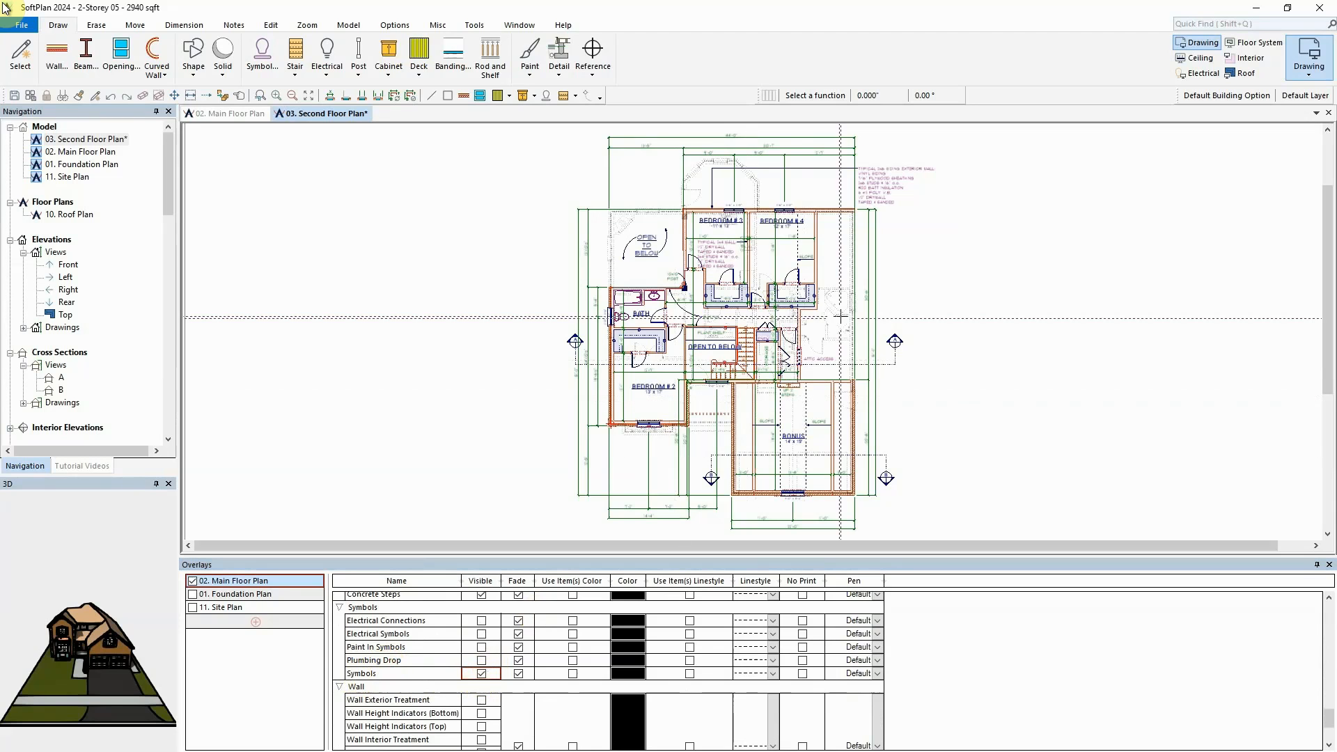
scroll(860, 321, up, 5)
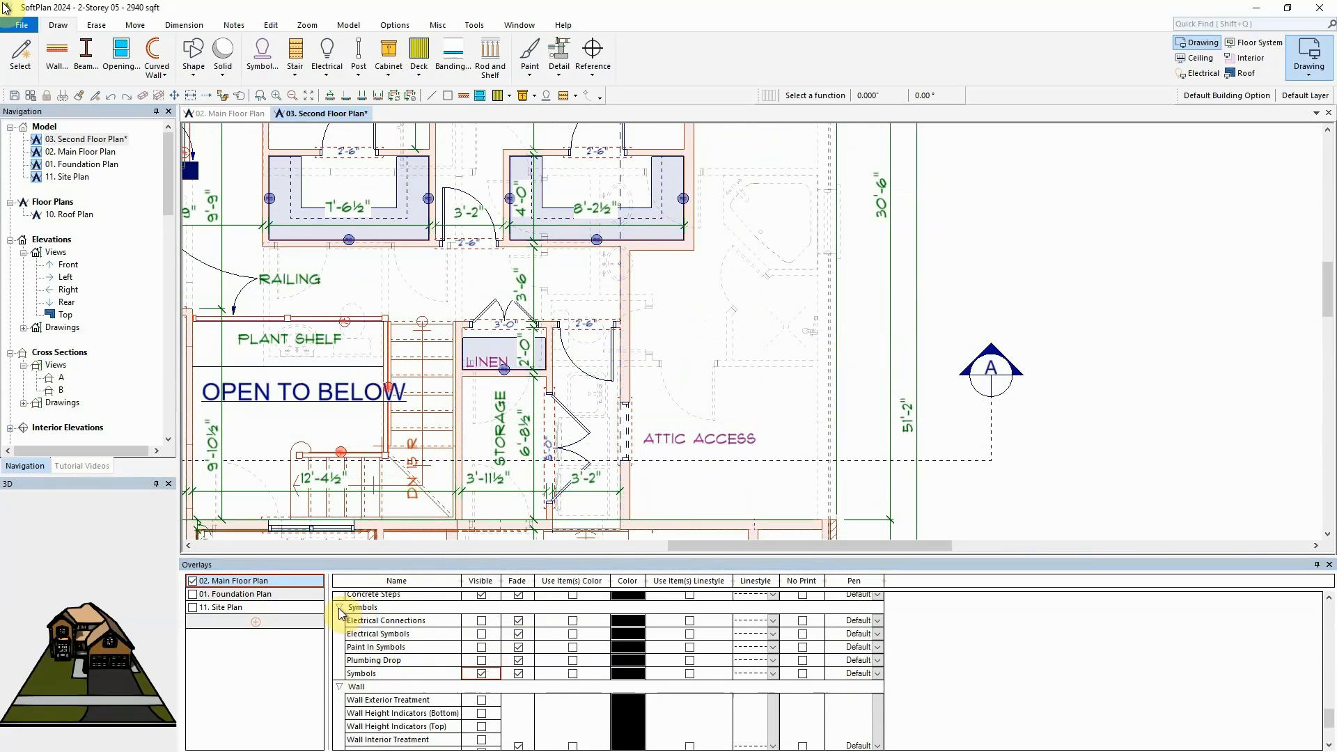
Collapse and re-expand the Symbols category, and collapse and re-expand all overlay layer categories
click(340, 608)
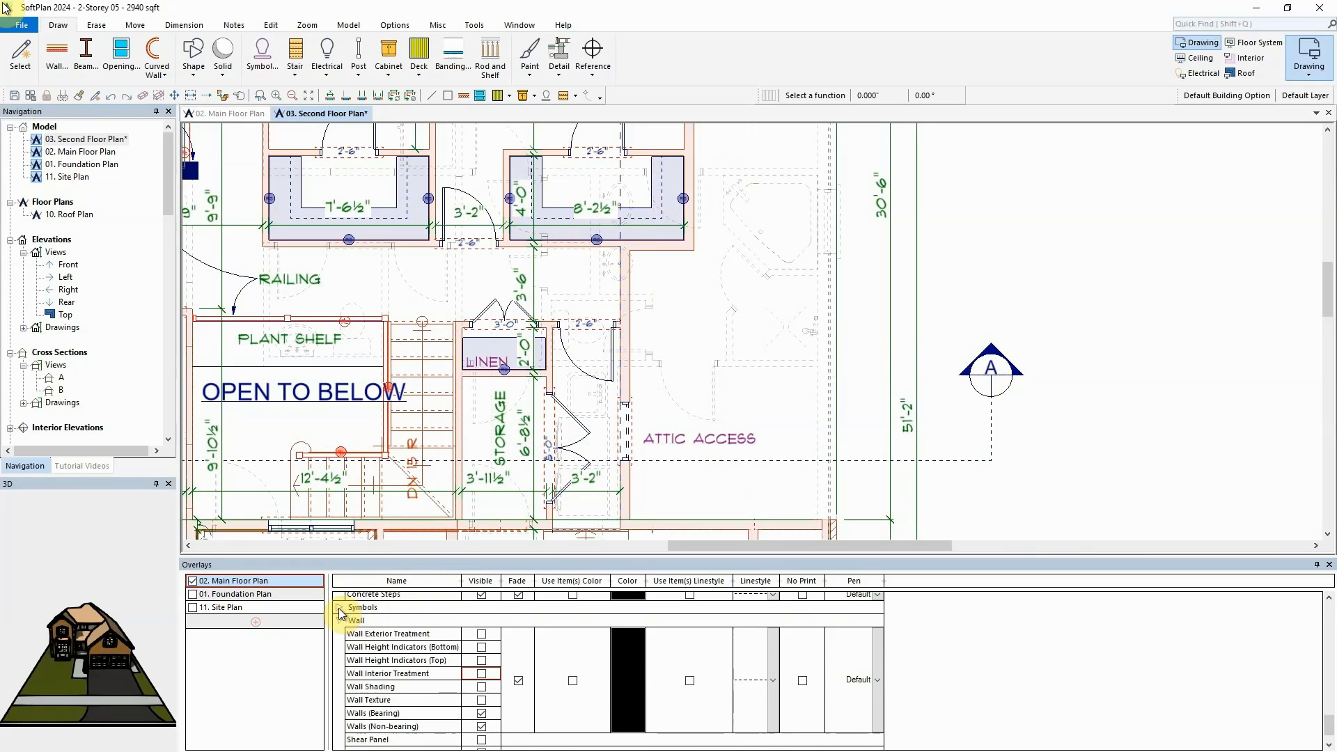
click(340, 609)
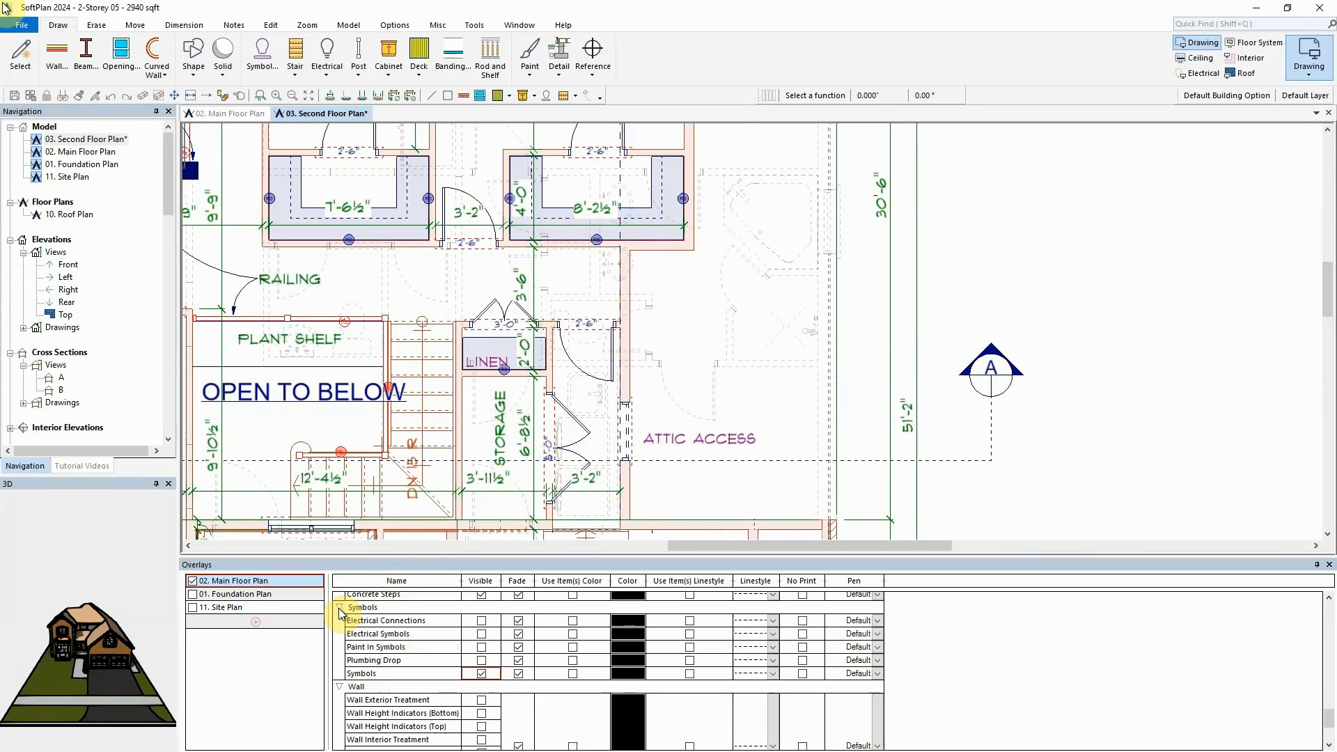
right_click(398, 616)
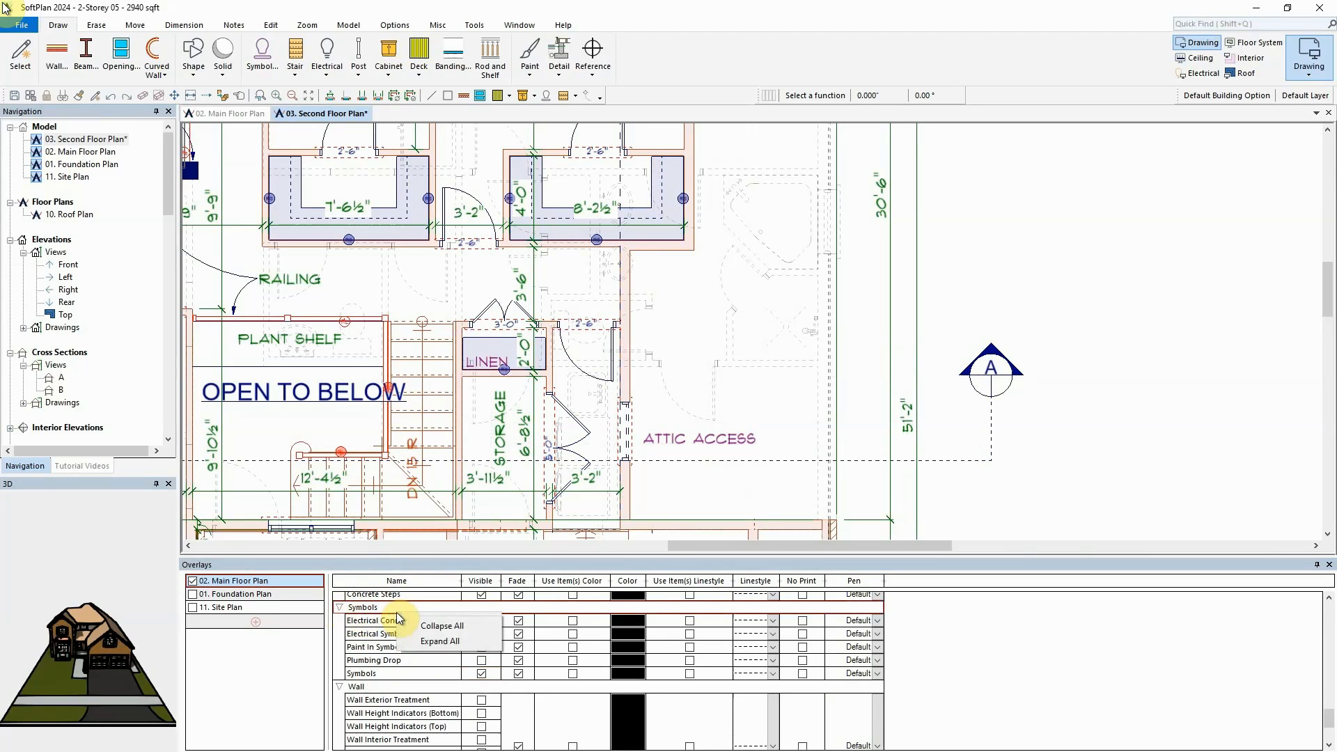
click(439, 627)
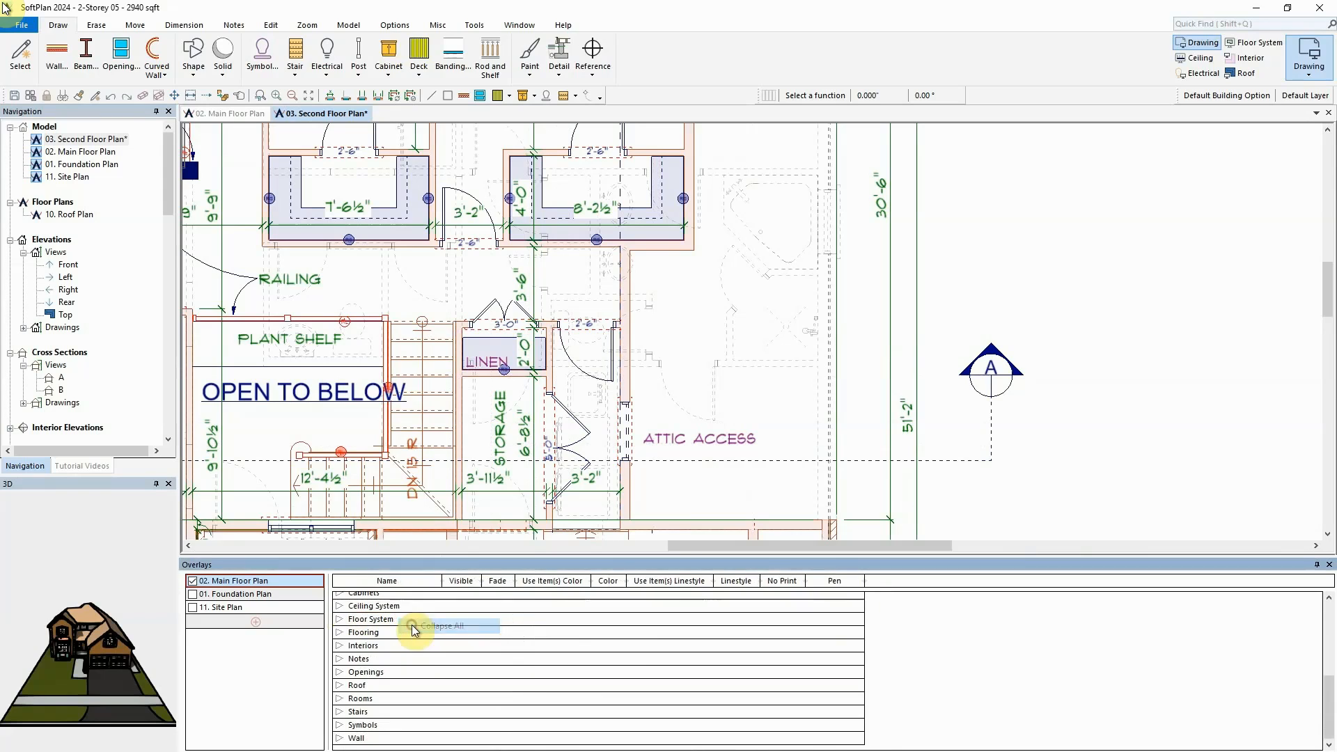
right_click(414, 630)
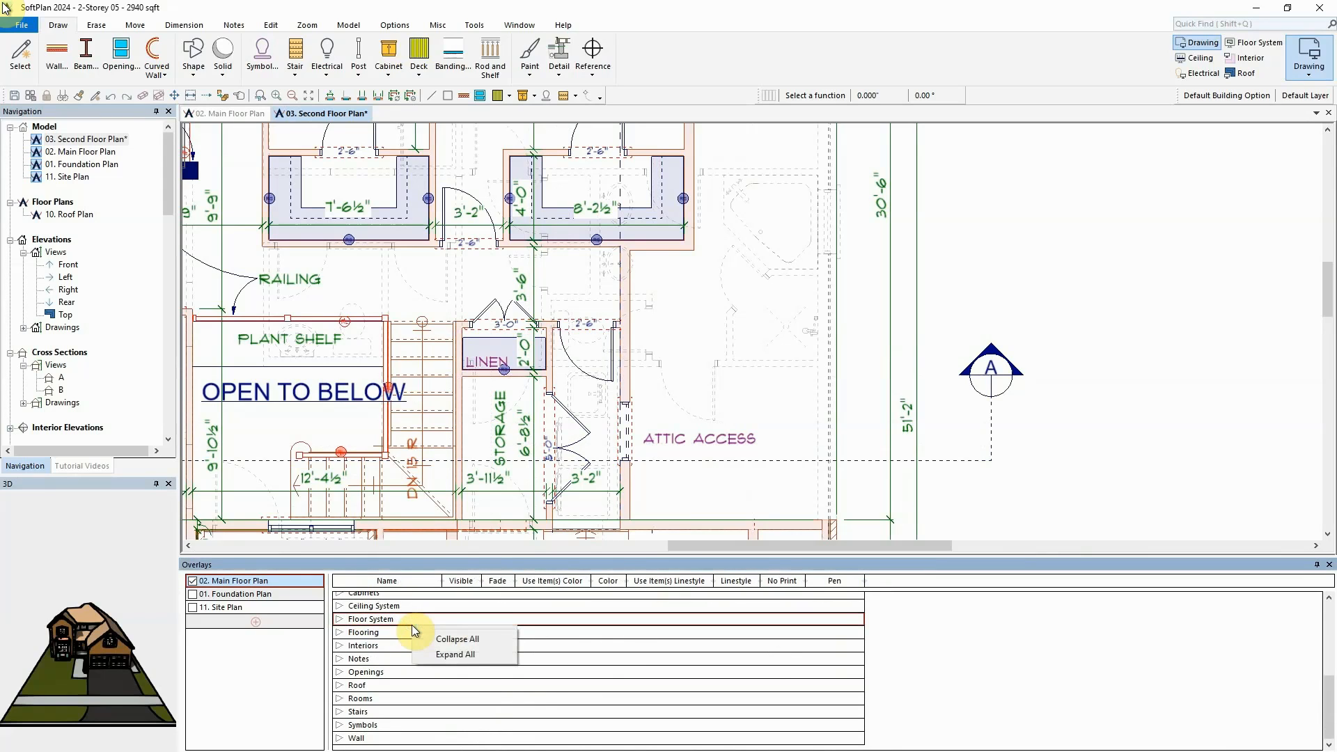
click(439, 657)
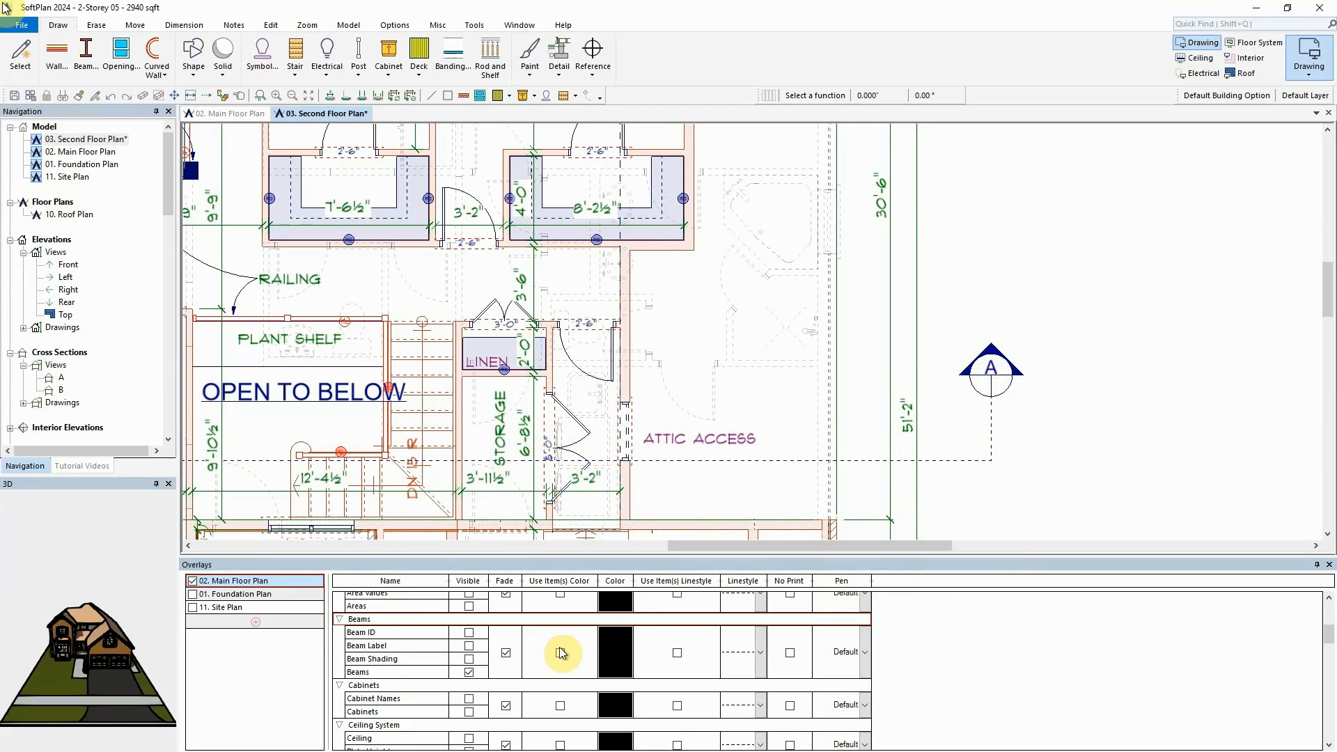
Show the Main Floor Plan overlay's walls unfaded, in red and with a long-dashed linestyle
scroll(561, 653, down, 15)
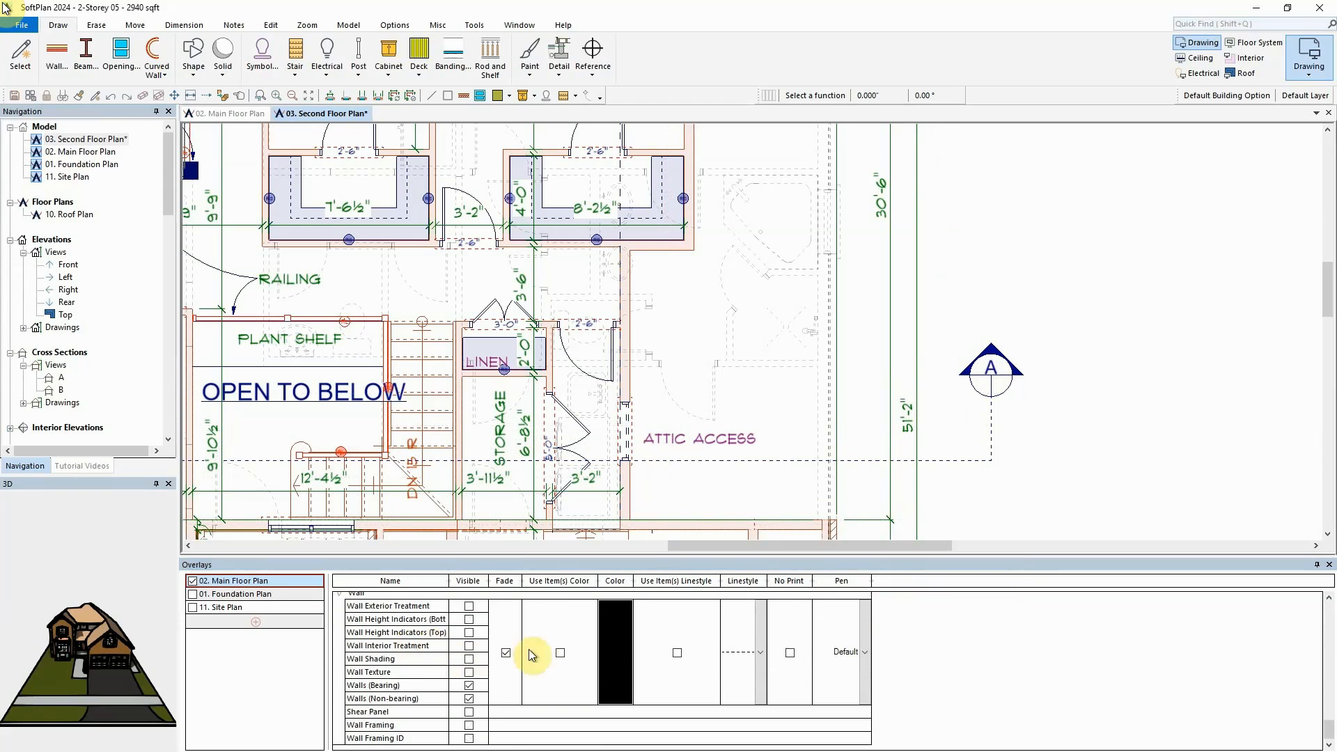
click(506, 653)
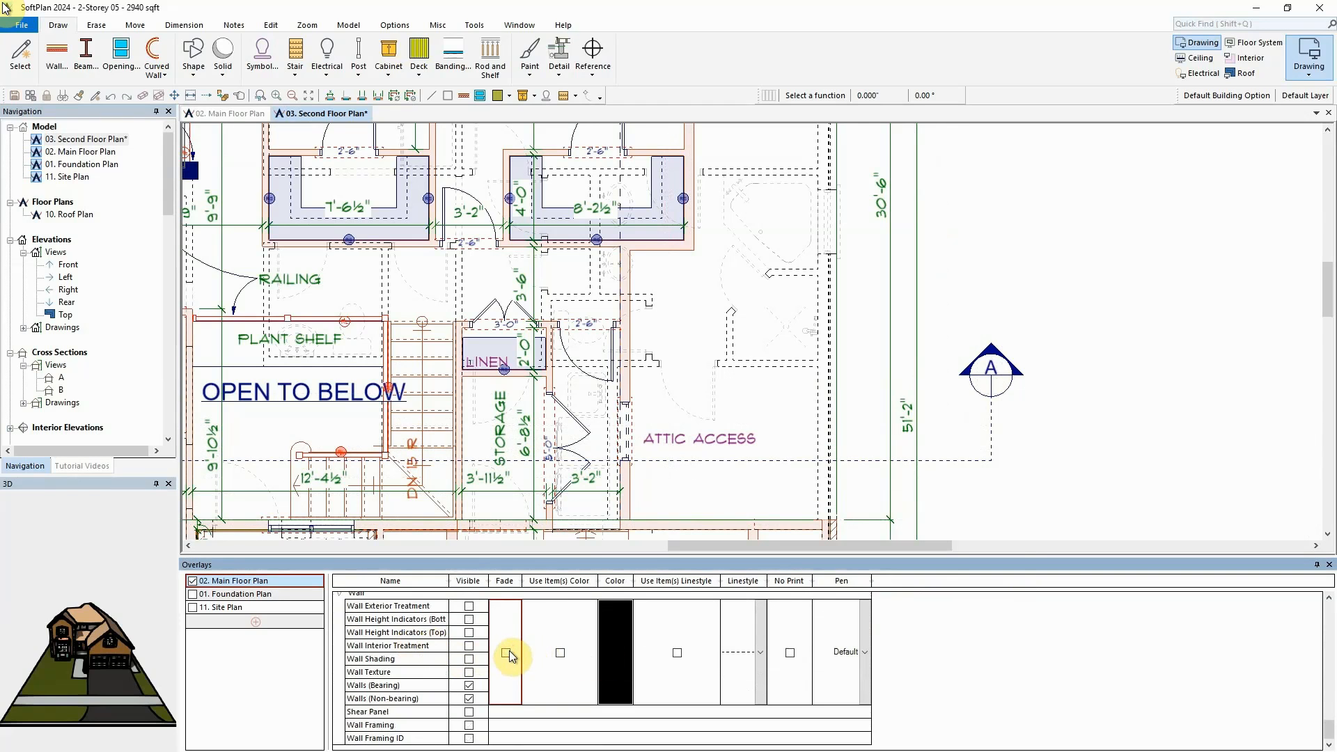
click(616, 654)
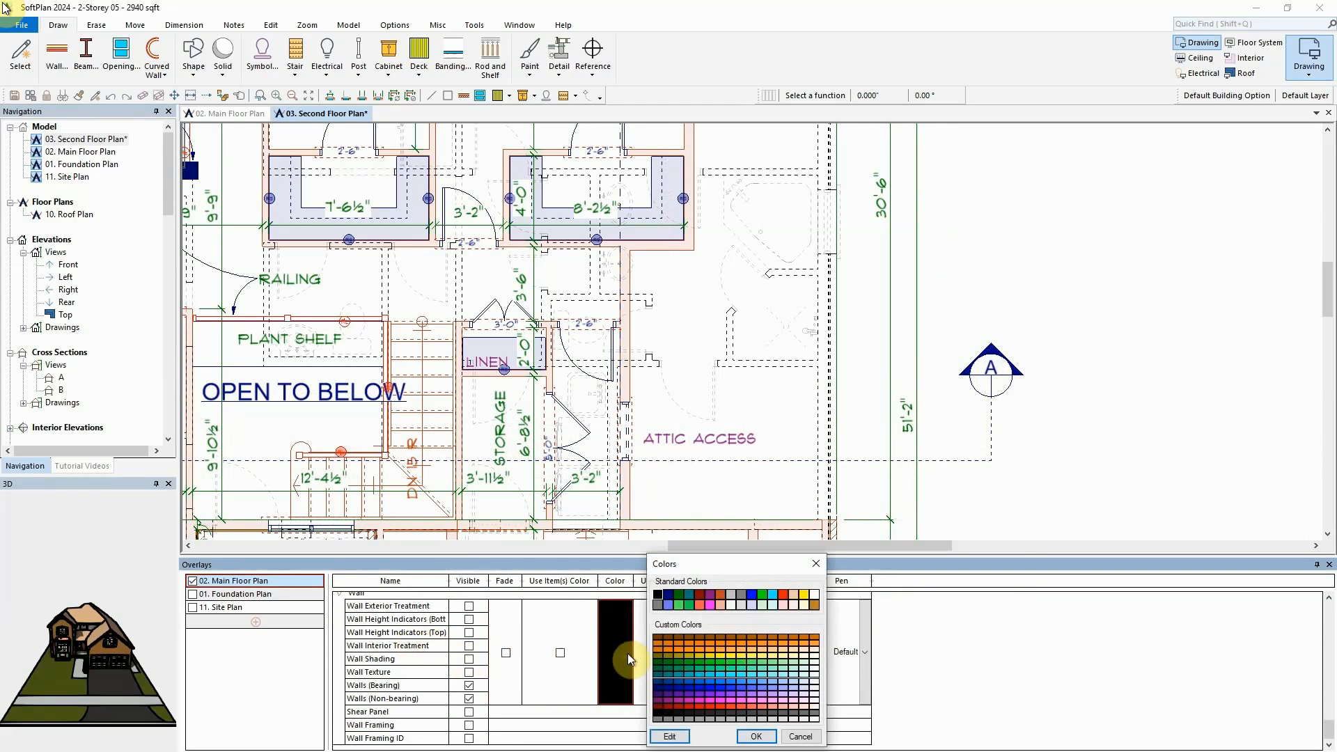
double_click(785, 596)
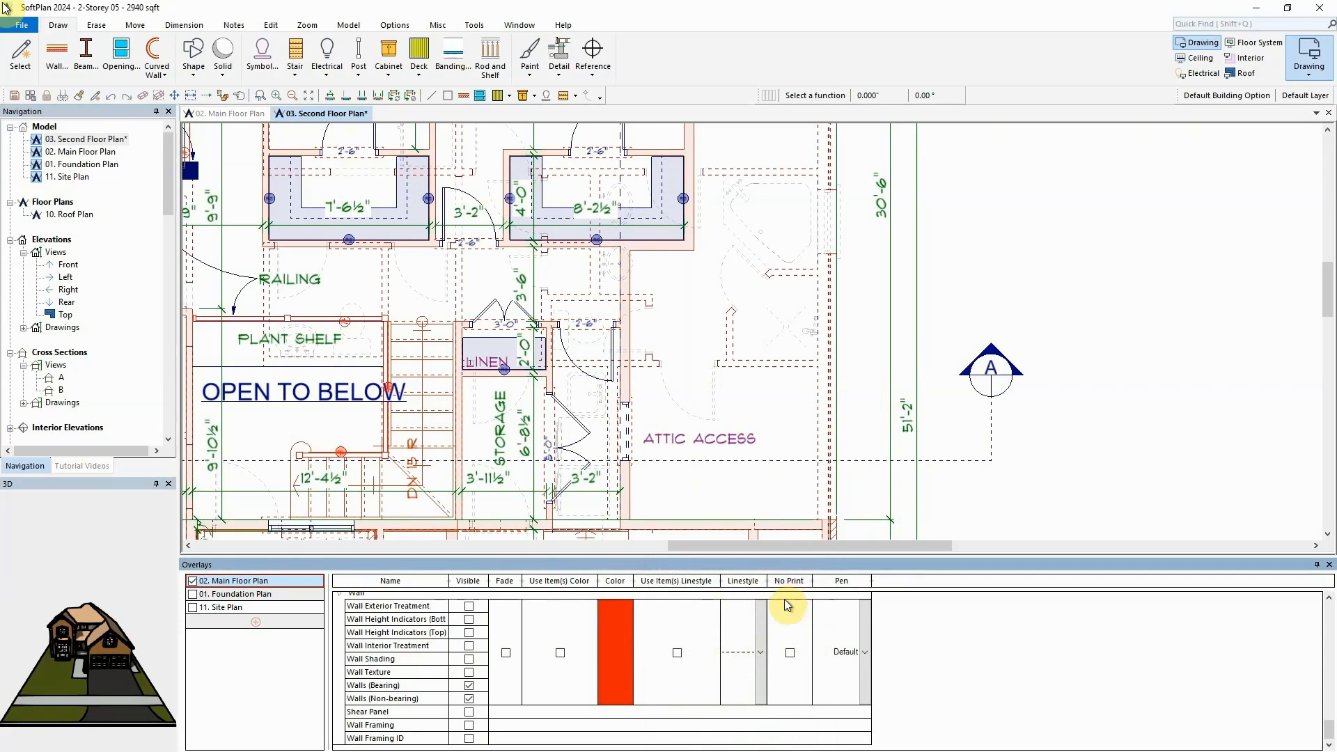
click(763, 655)
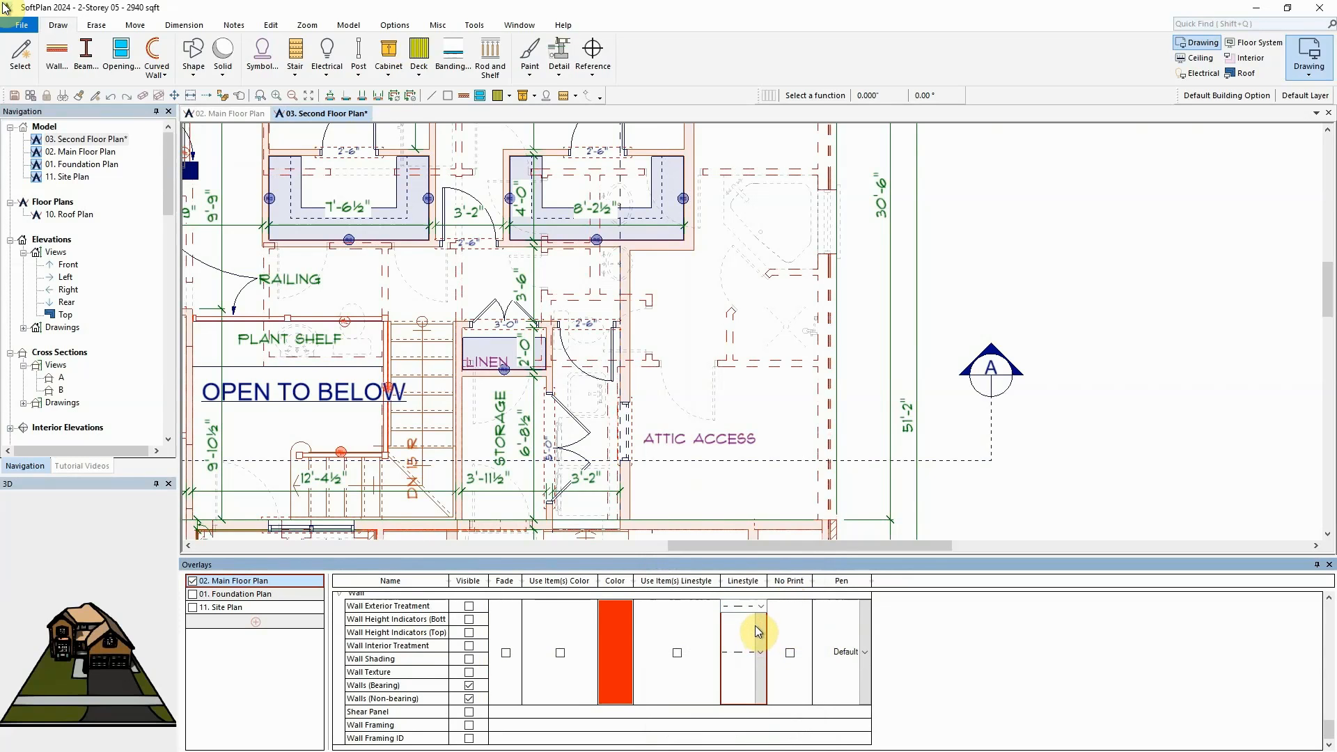
Reset the Main Floor Plan overlay's layer visibilities and layer options to their defaults
right_click(228, 583)
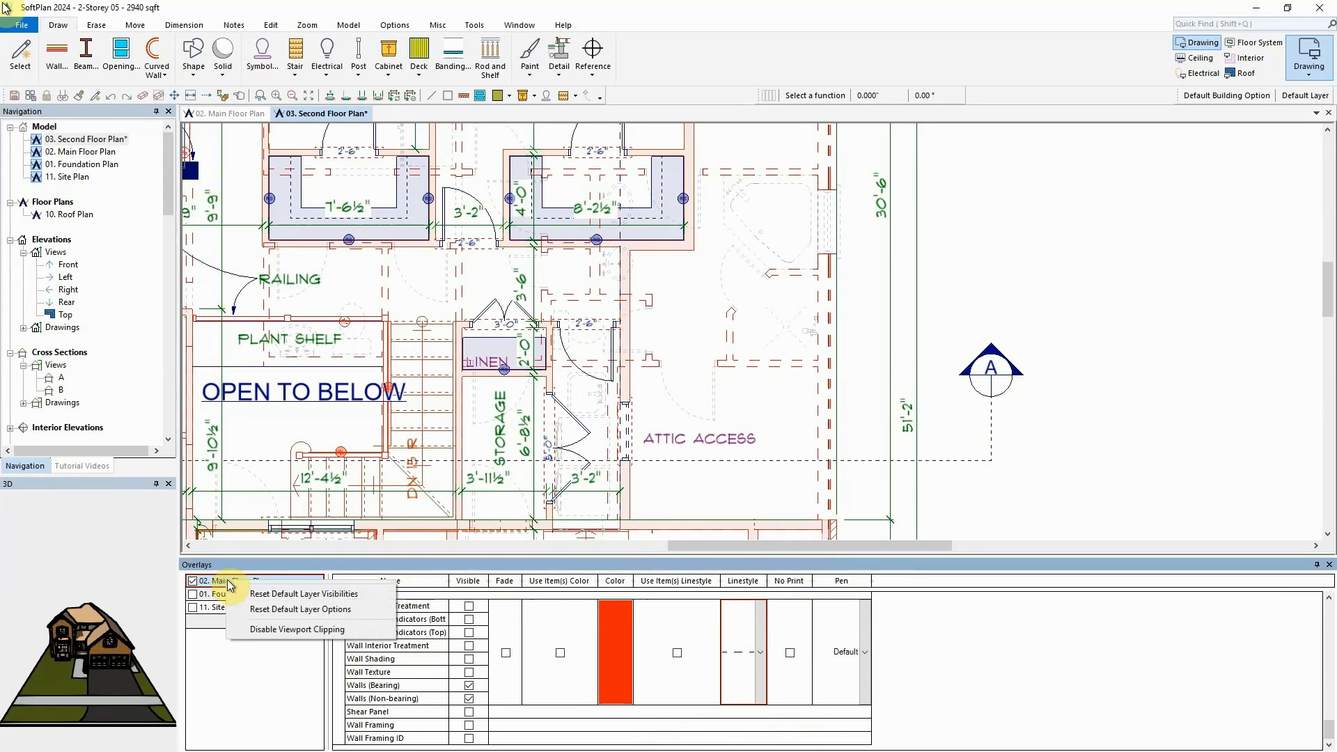
click(281, 598)
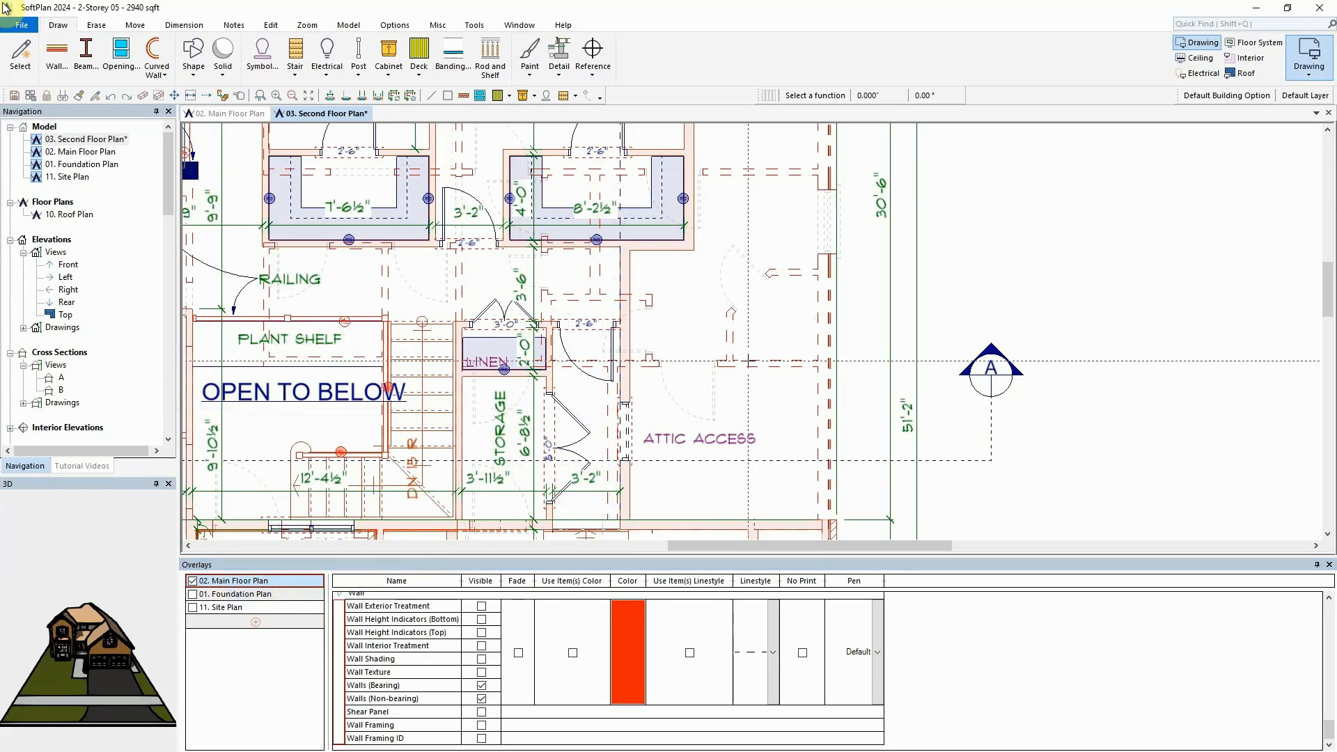
right_click(237, 586)
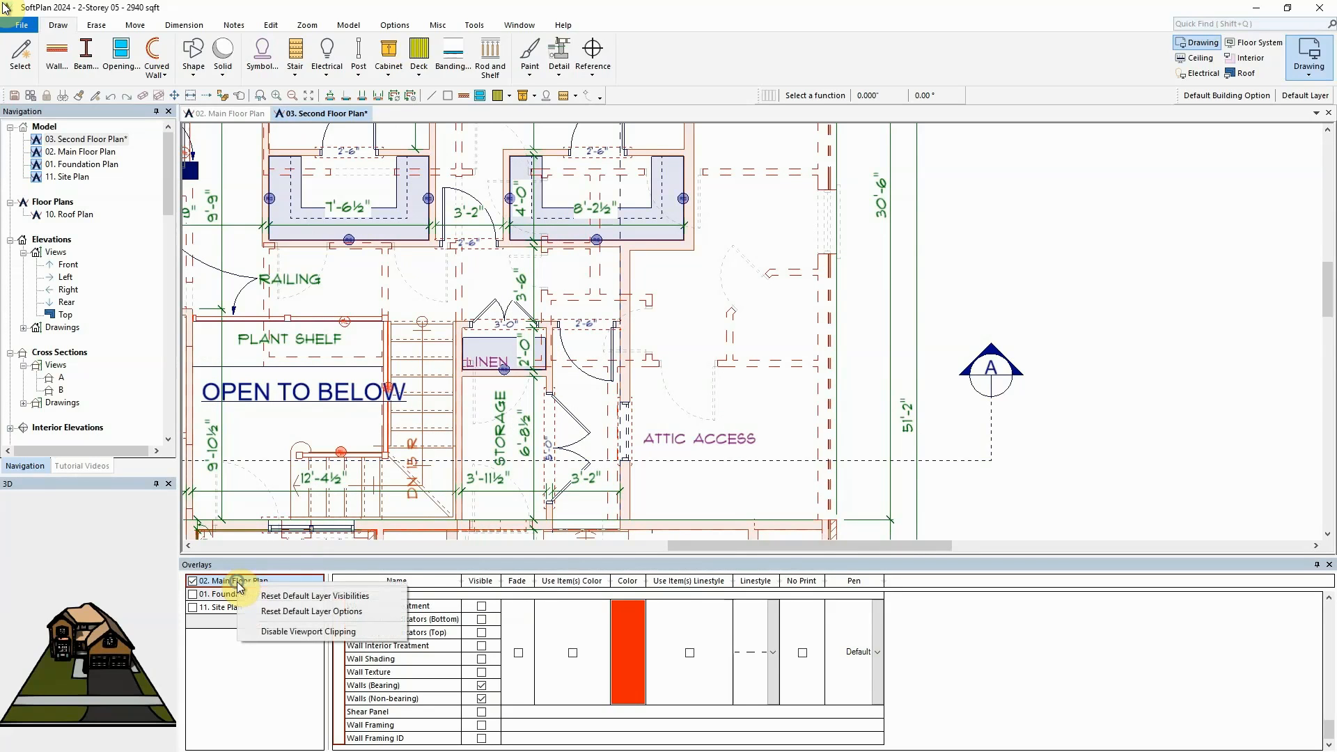
click(271, 612)
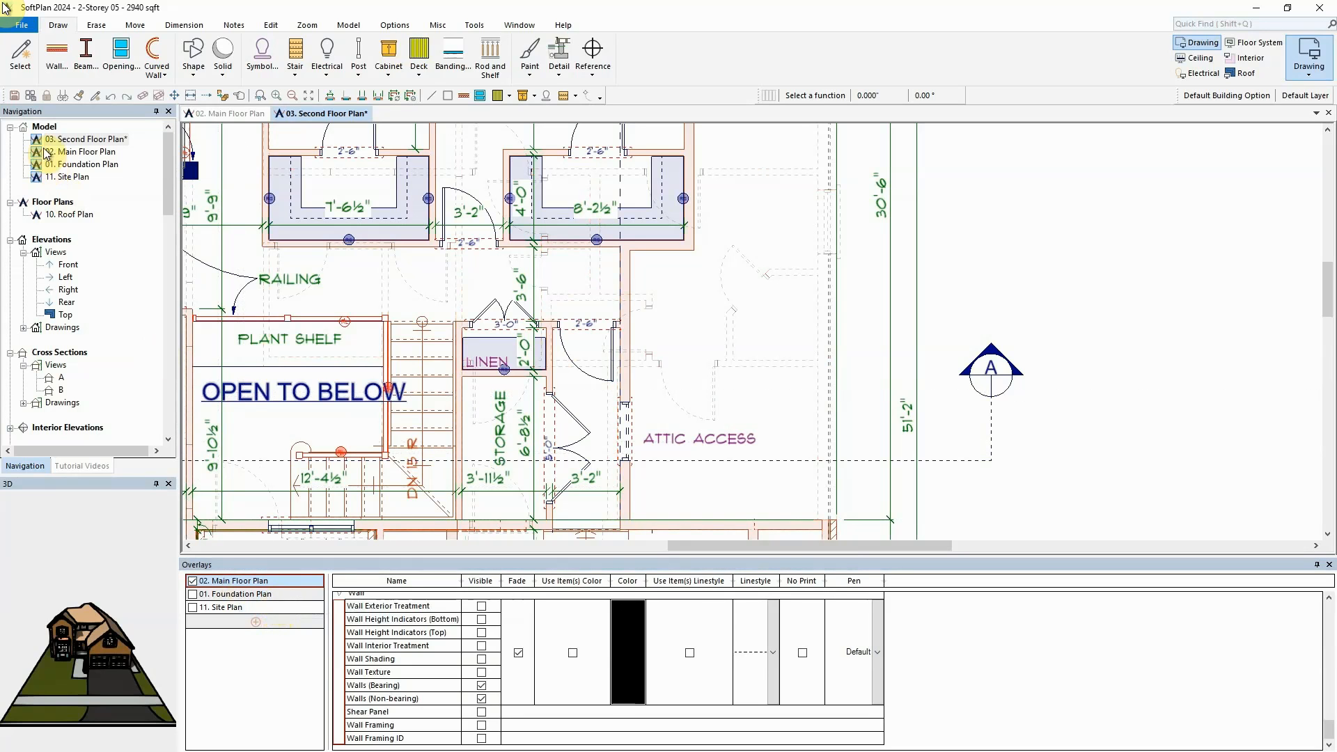
Open the default overlay visibilities for the Drawing mode in the system options
click(22, 25)
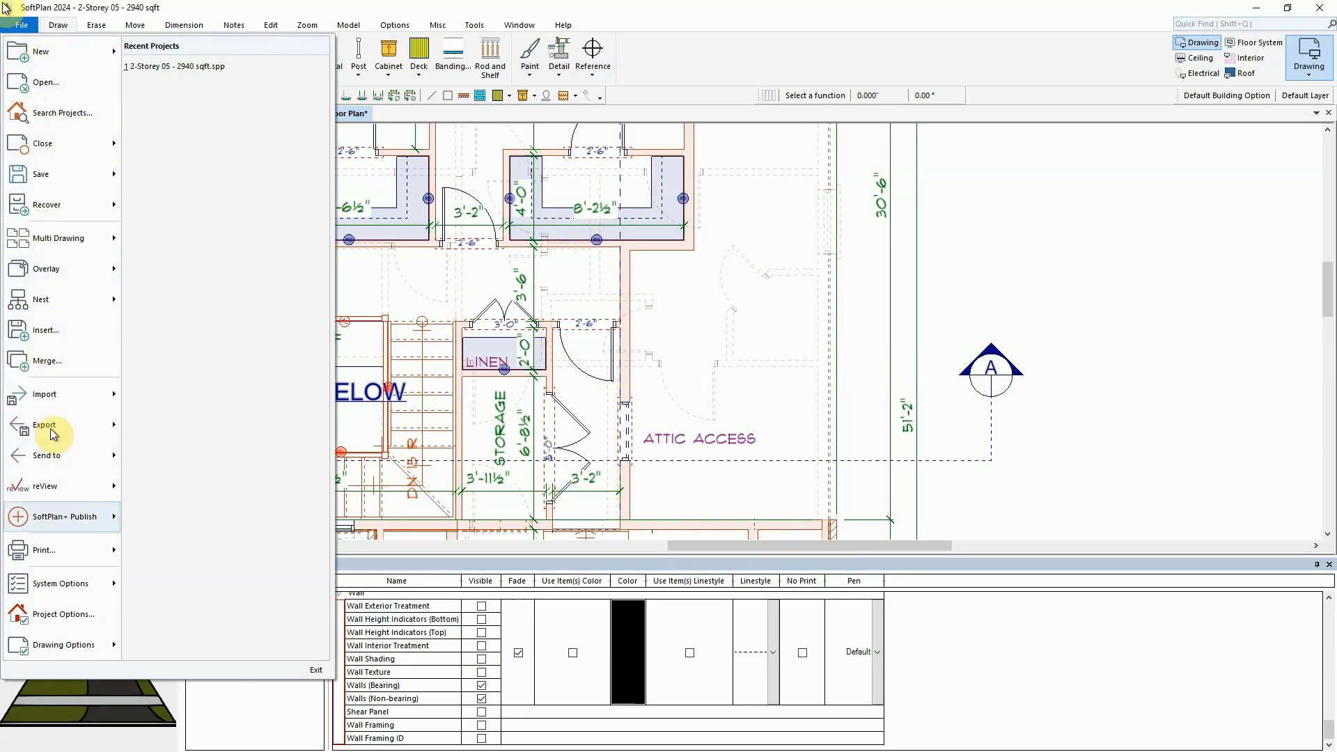
click(141, 584)
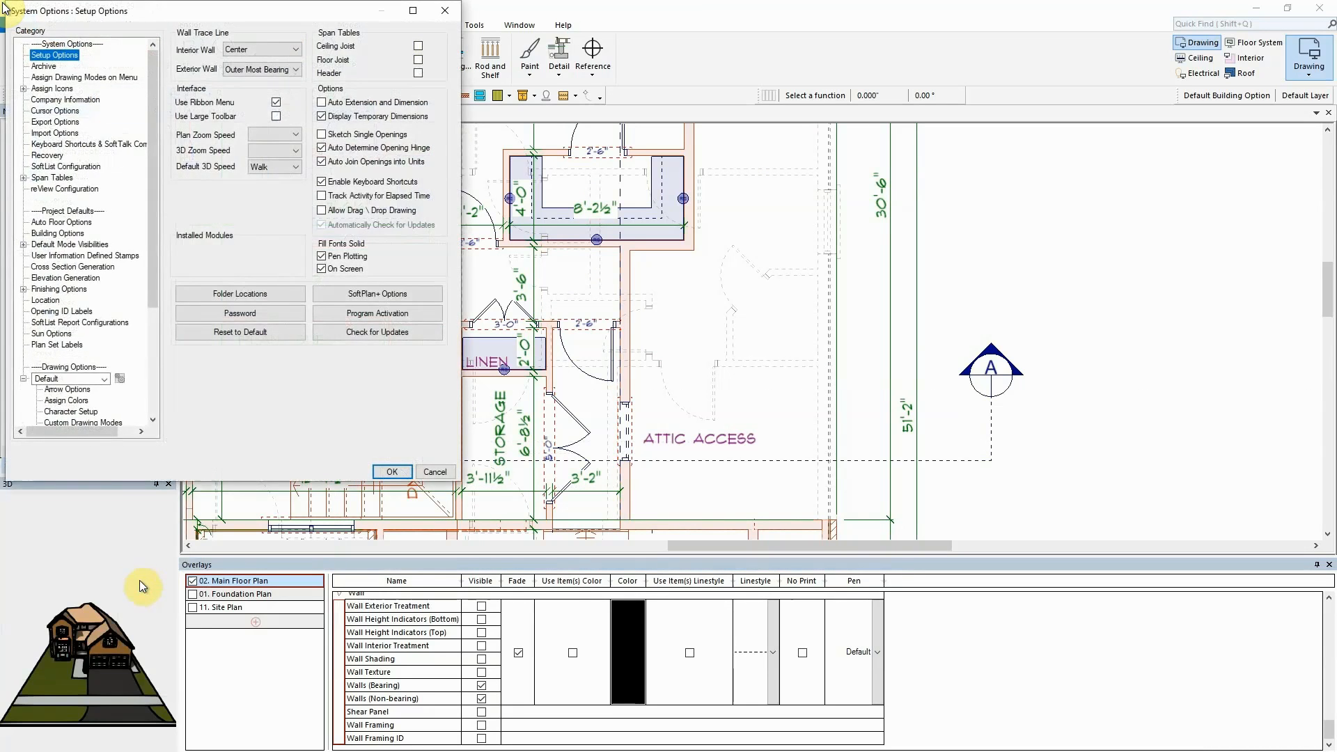
scroll(82, 404, down, 2)
click(37, 376)
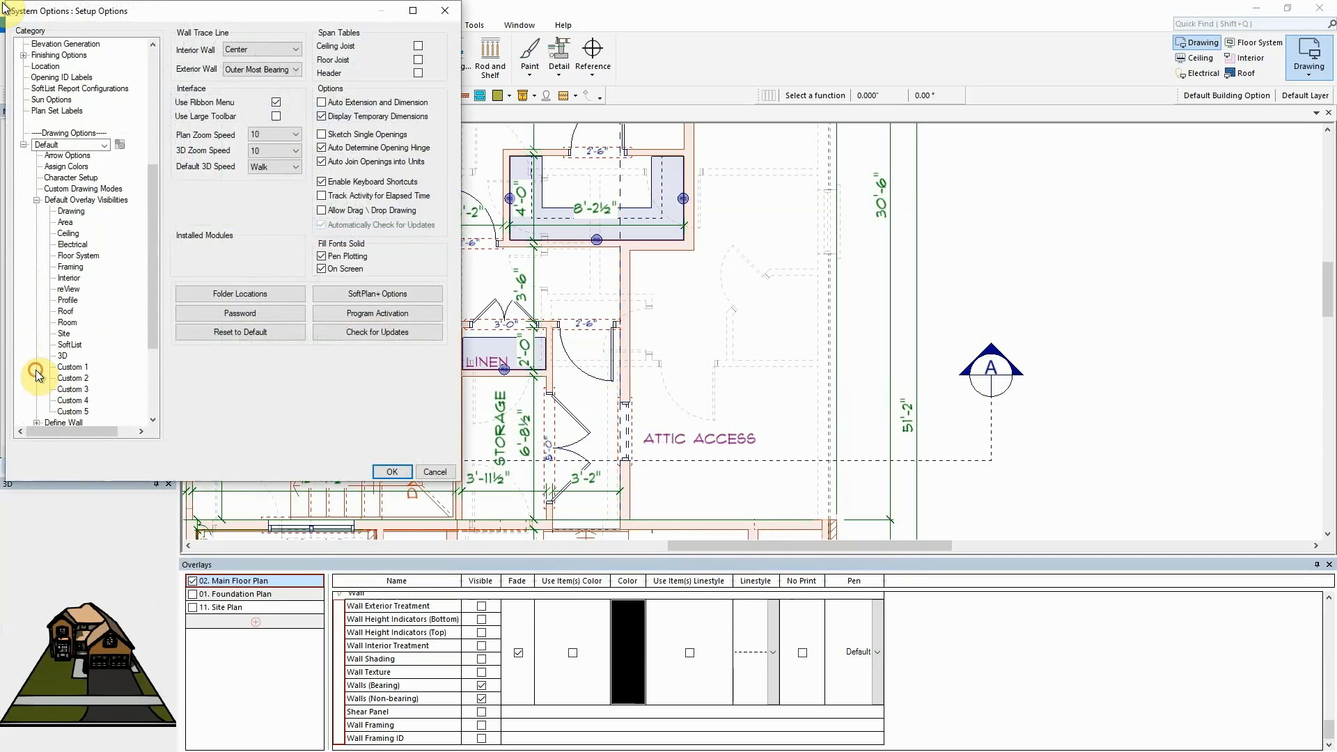
click(70, 211)
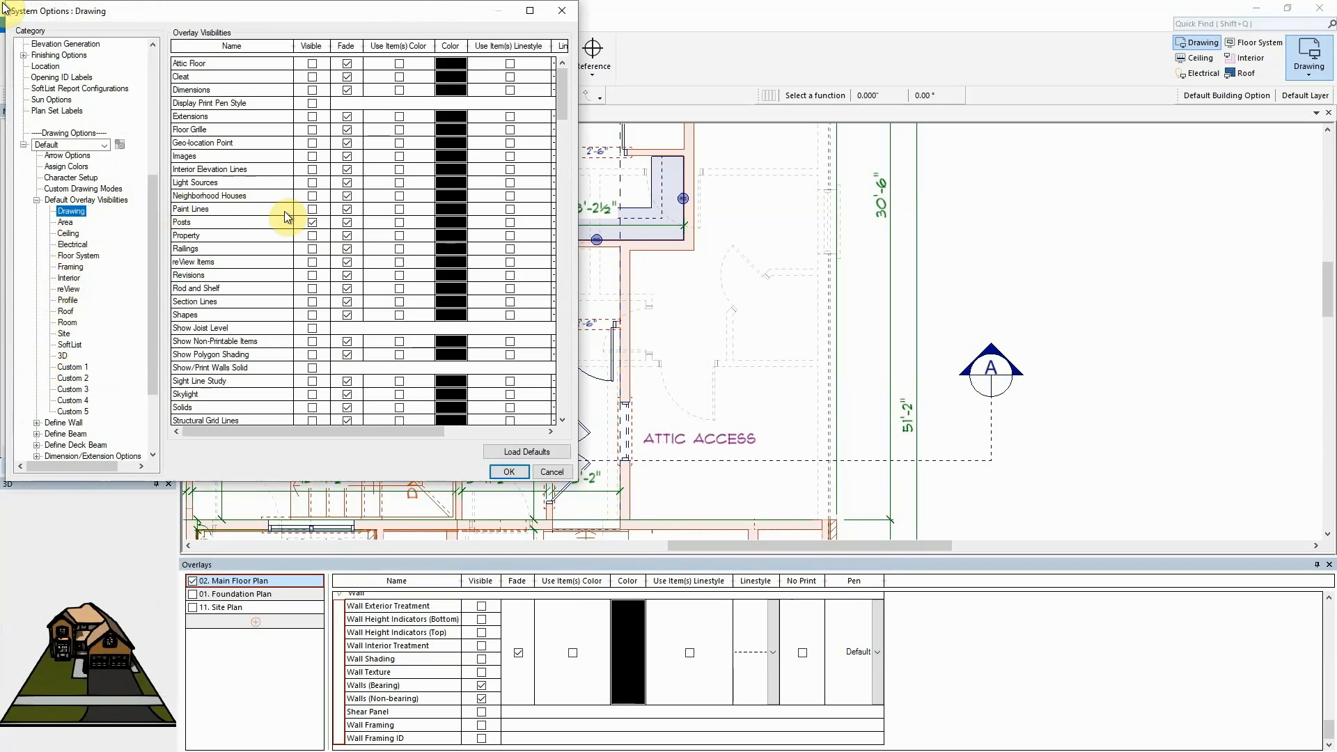
Accept the system options for the default Drawing overlay visibilities and save the changes
click(509, 471)
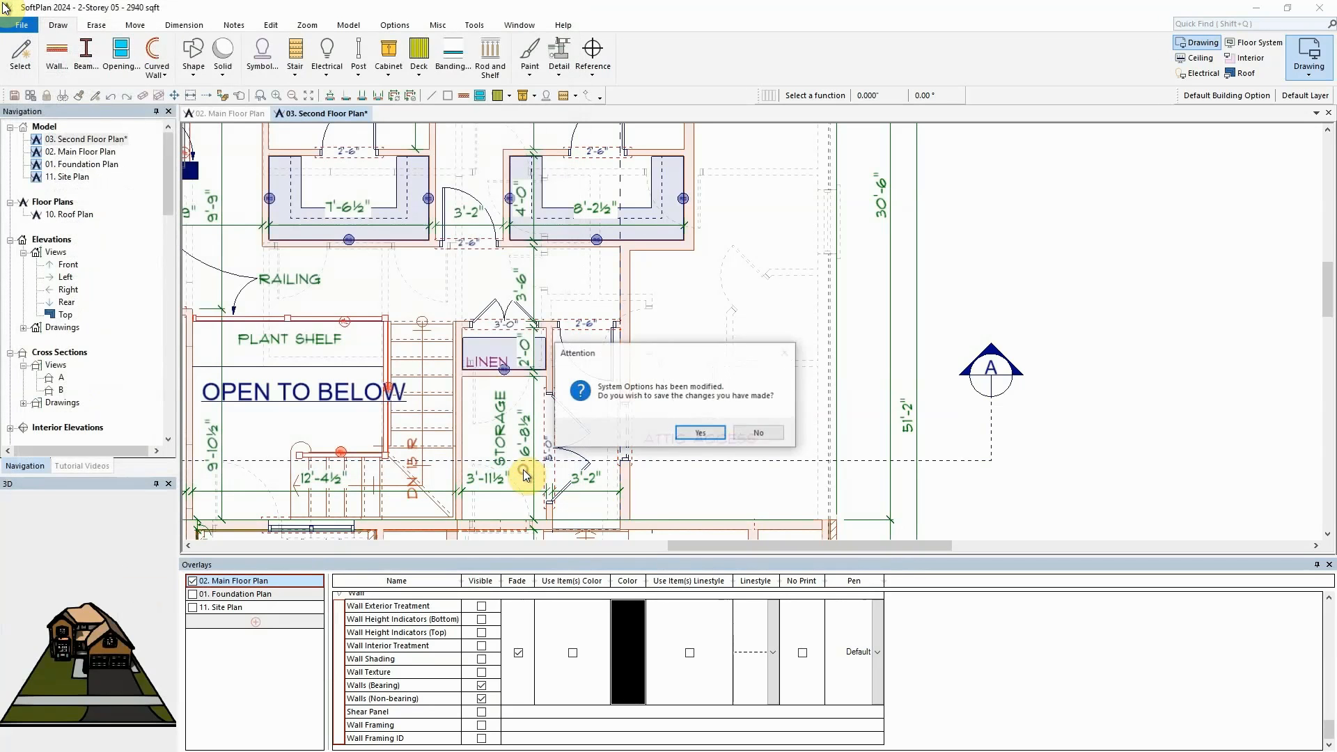
click(700, 432)
click(23, 50)
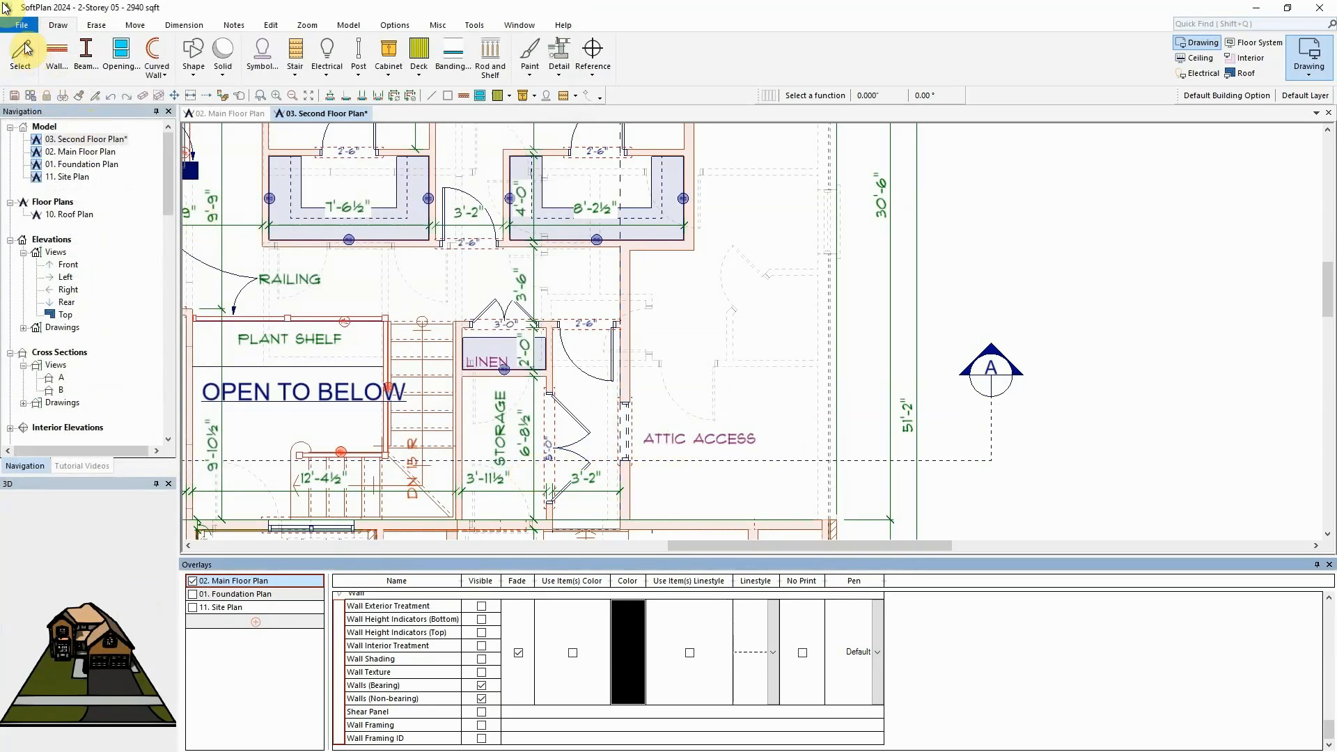
Reset the project's default overlay visibilities for the Drawing mode to the system settings in the project options and accept them
click(22, 27)
click(77, 611)
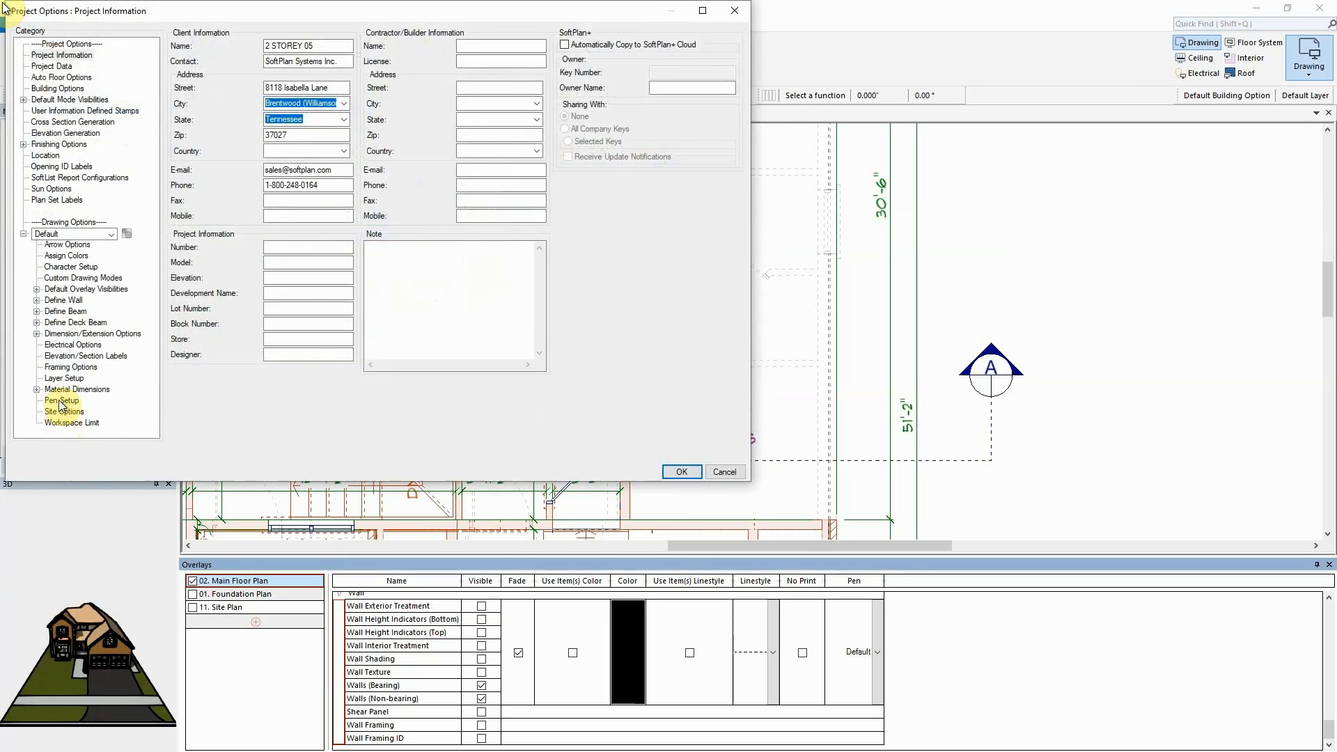
click(37, 288)
click(71, 221)
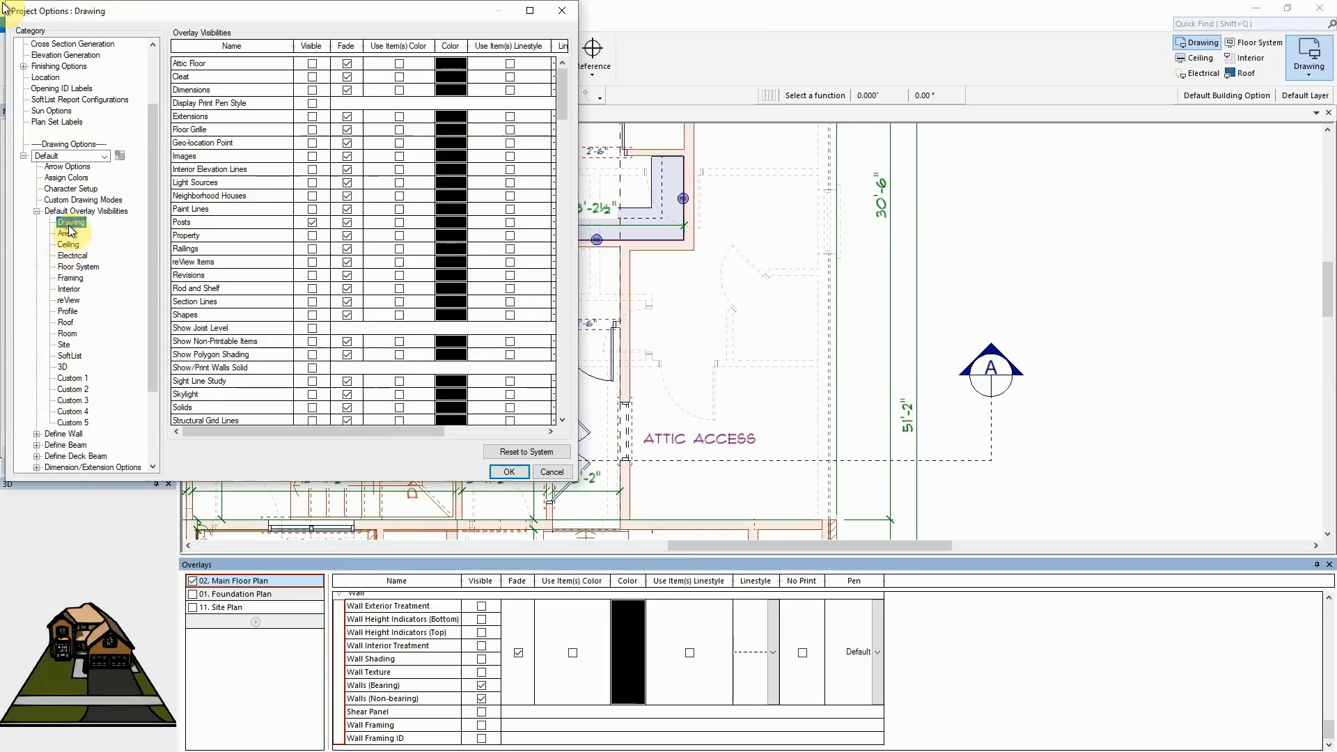
click(499, 452)
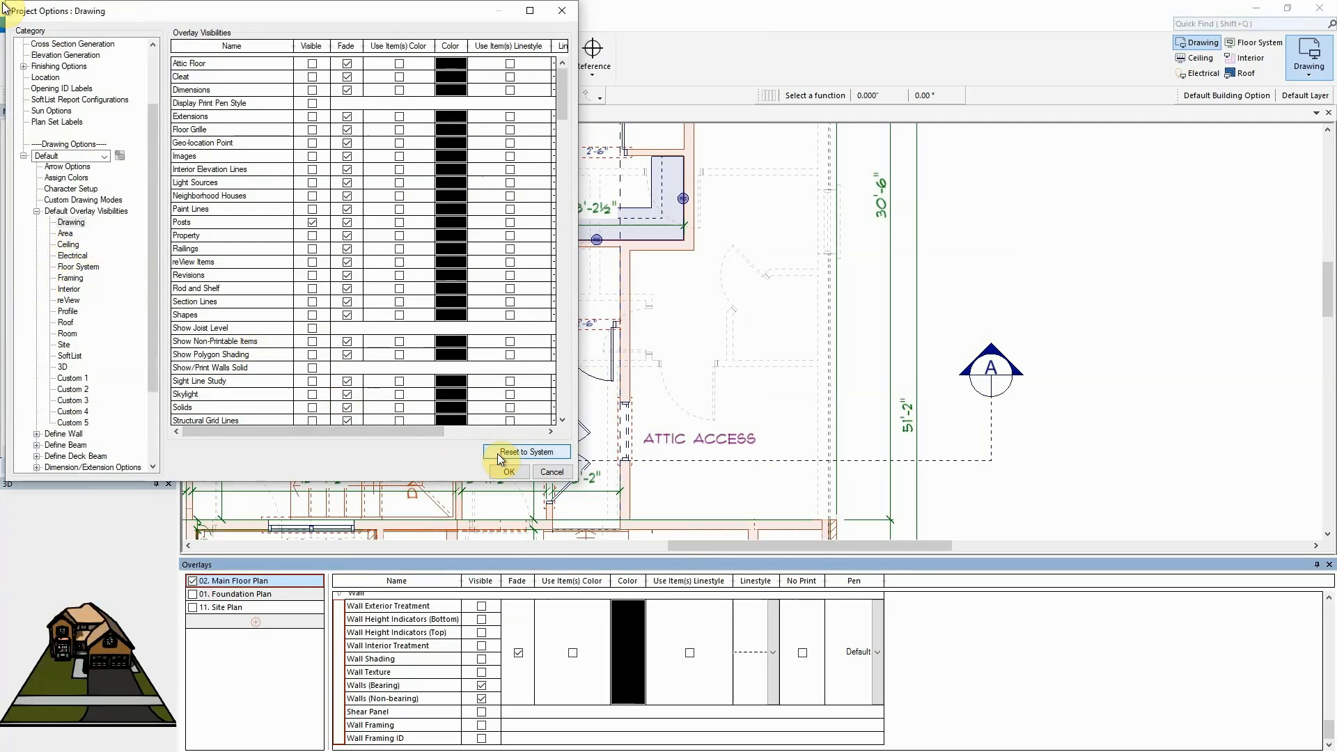
click(509, 473)
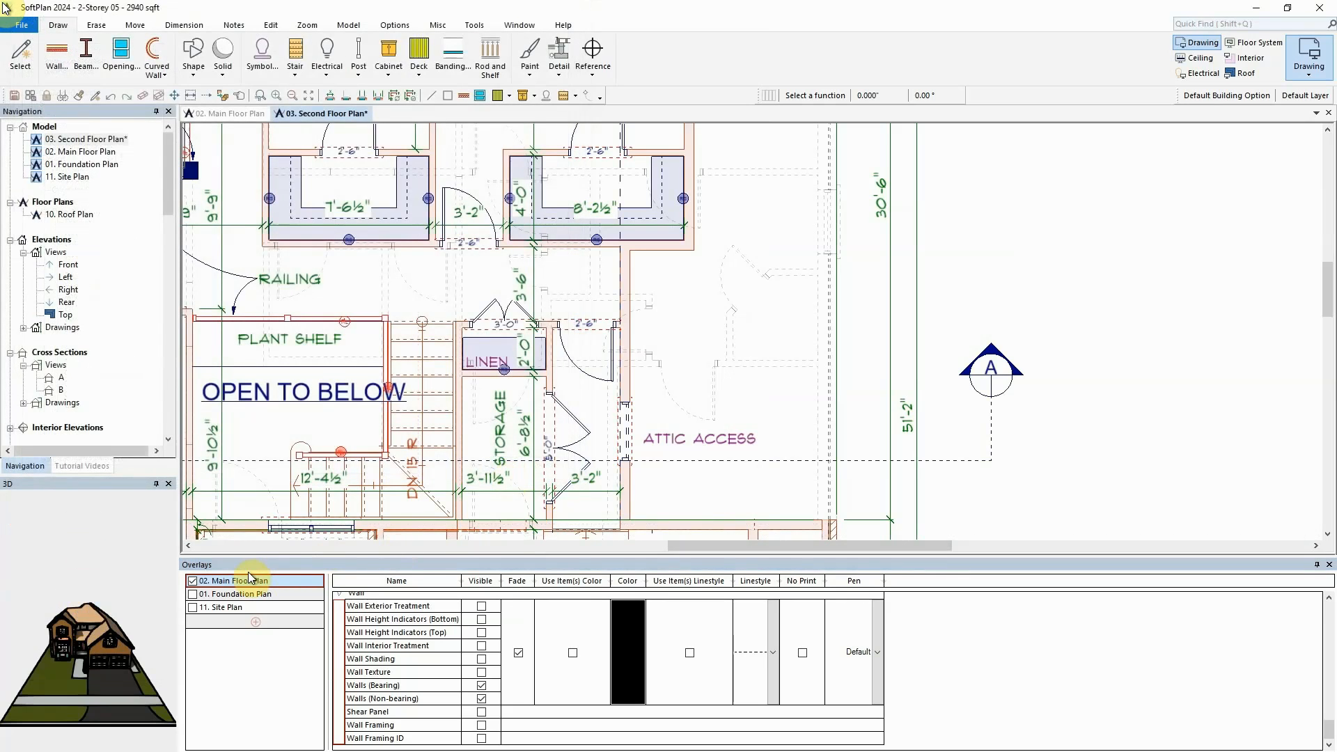
Create an overlay viewport around the Open to Below area at the upper-left corner of the second floor plan
click(315, 97)
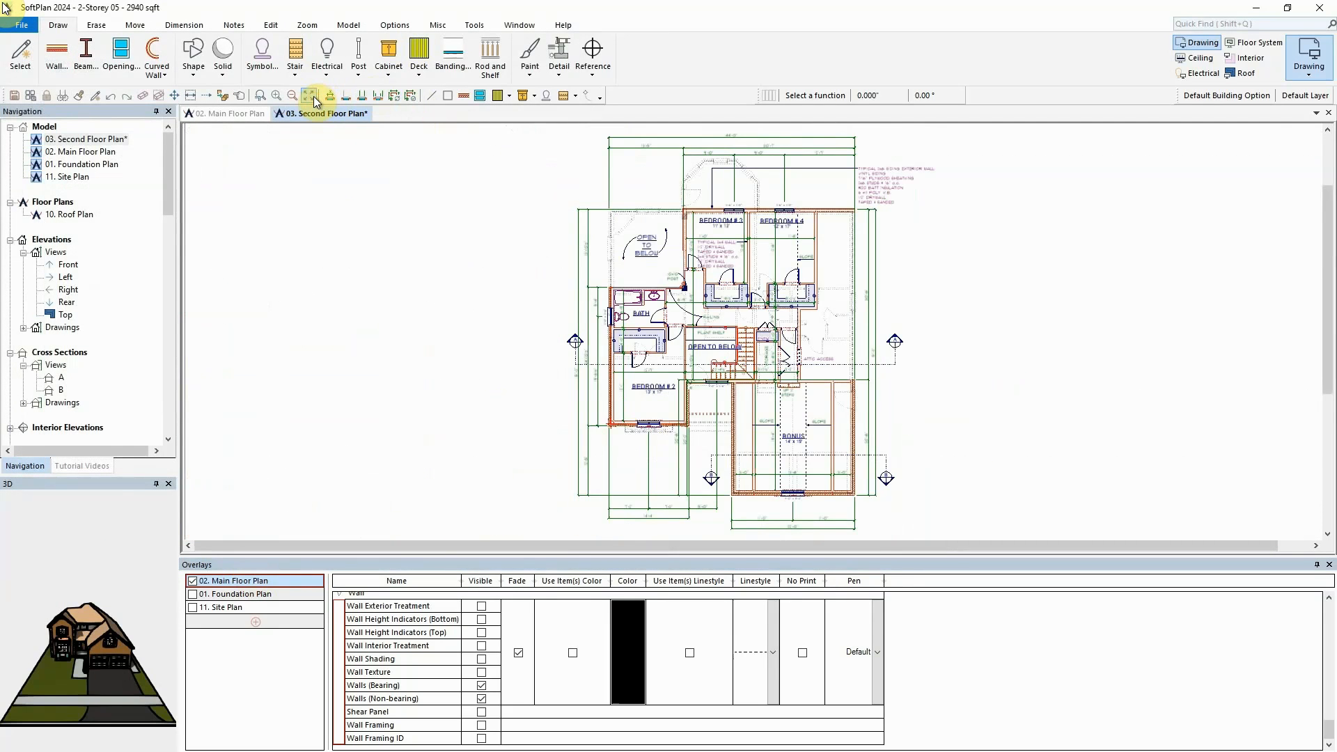
click(31, 28)
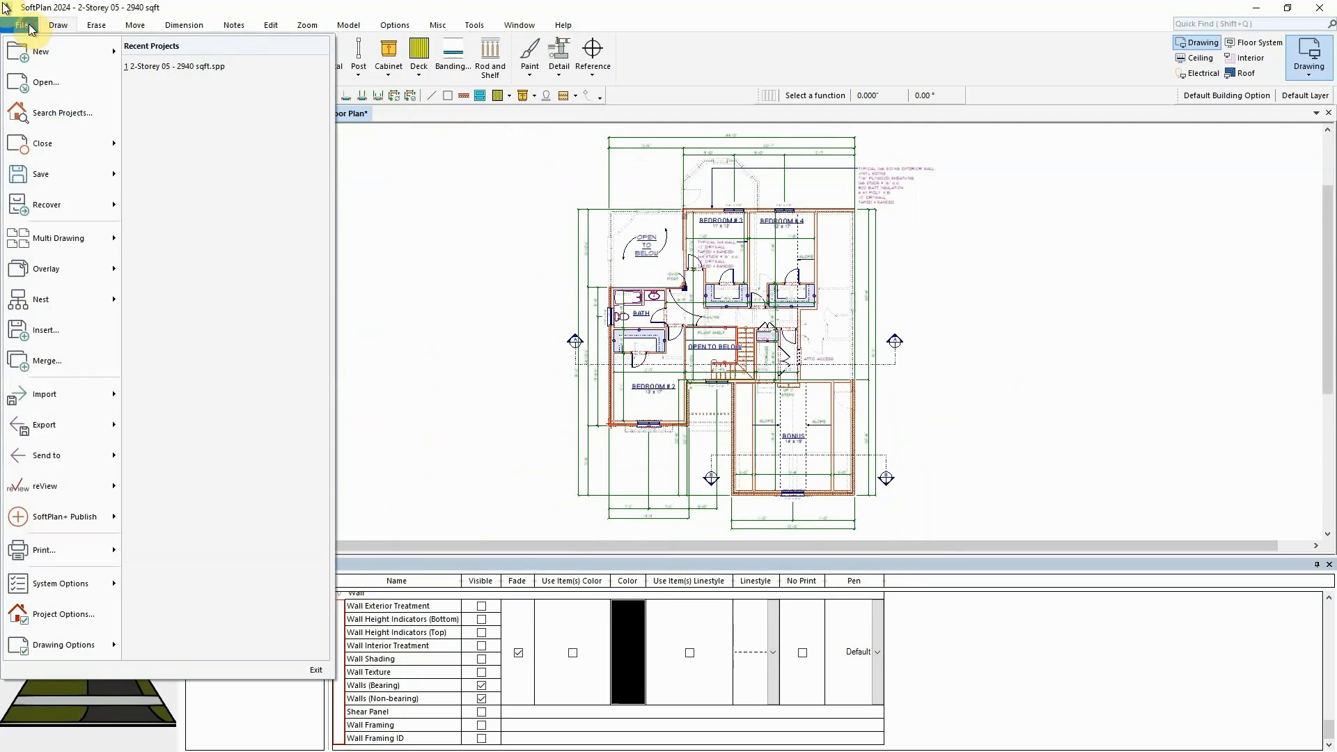
mouse_move(38, 276)
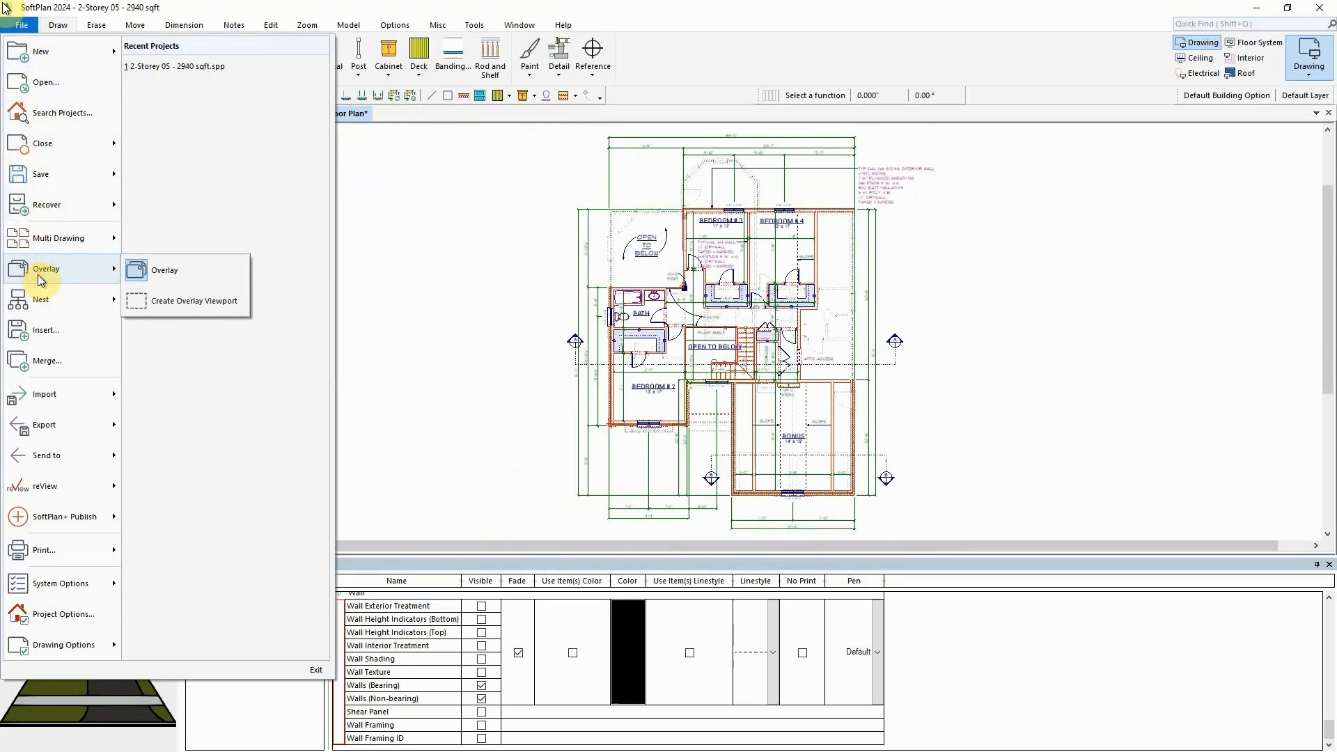
click(185, 301)
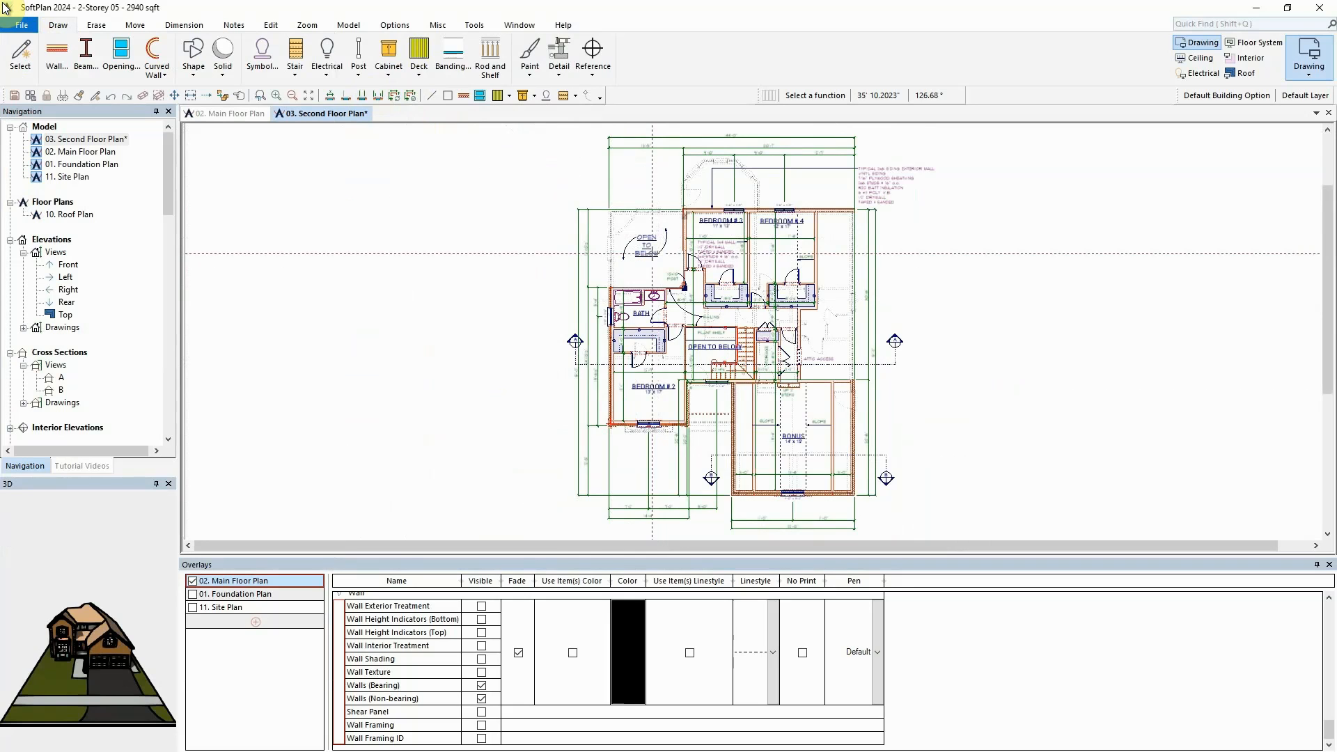
scroll(652, 254, up, 5)
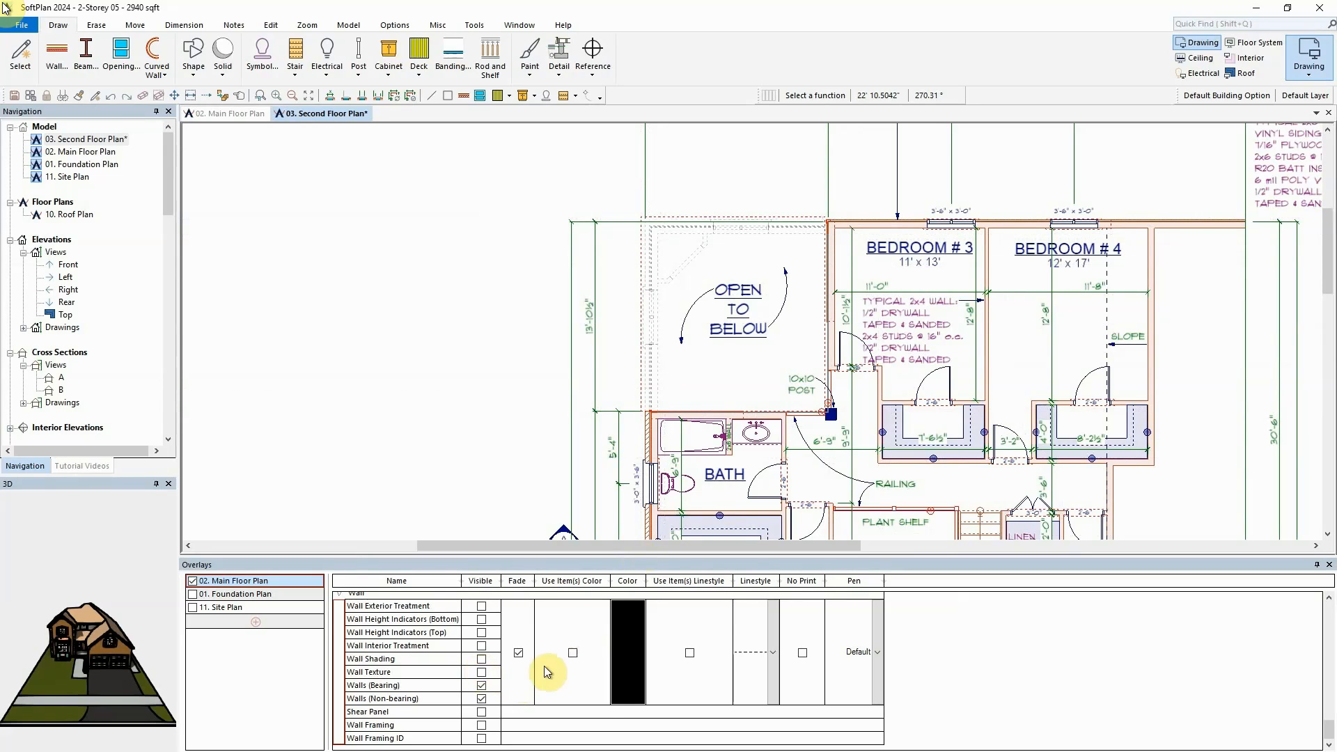
Make the Shapes layer of the Main Floor Plan overlay visible and collapse all layer categories
scroll(1314, 640, up, 5)
scroll(1314, 640, up, 3)
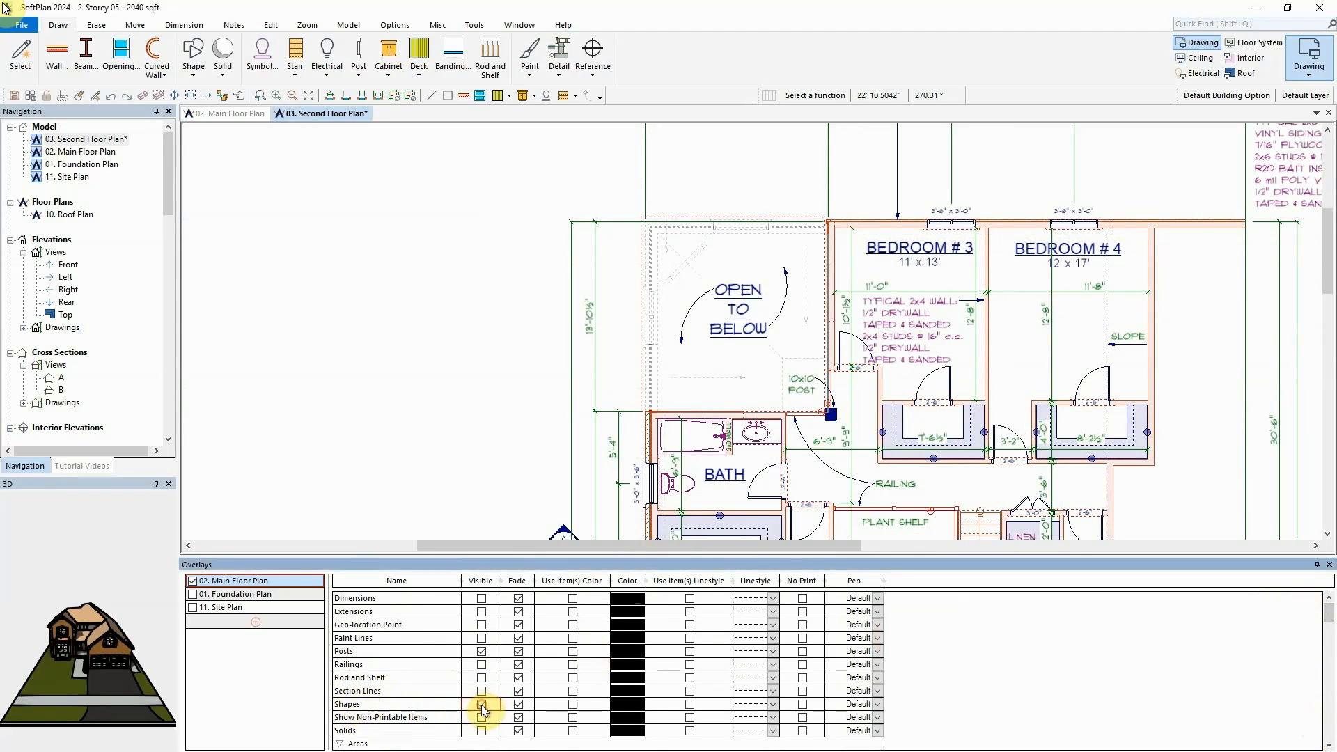
scroll(460, 702, down, 1)
right_click(428, 667)
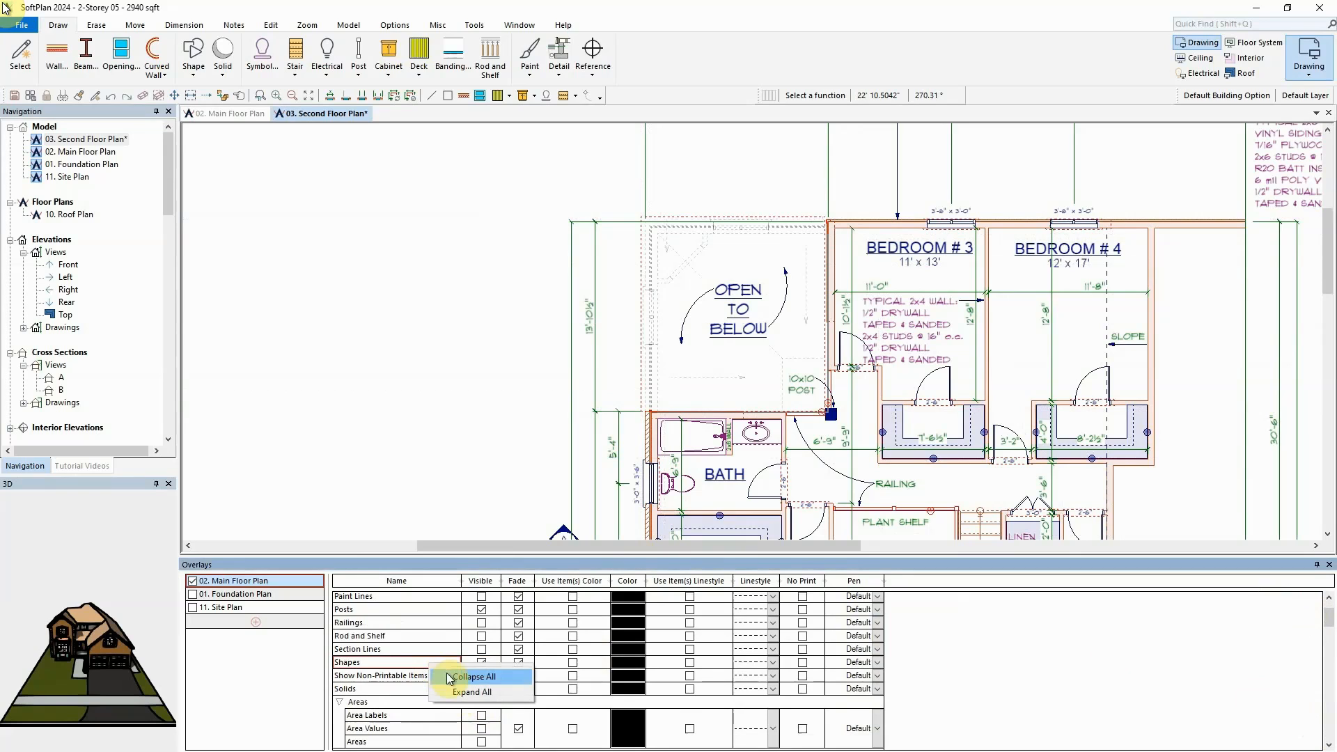
click(449, 677)
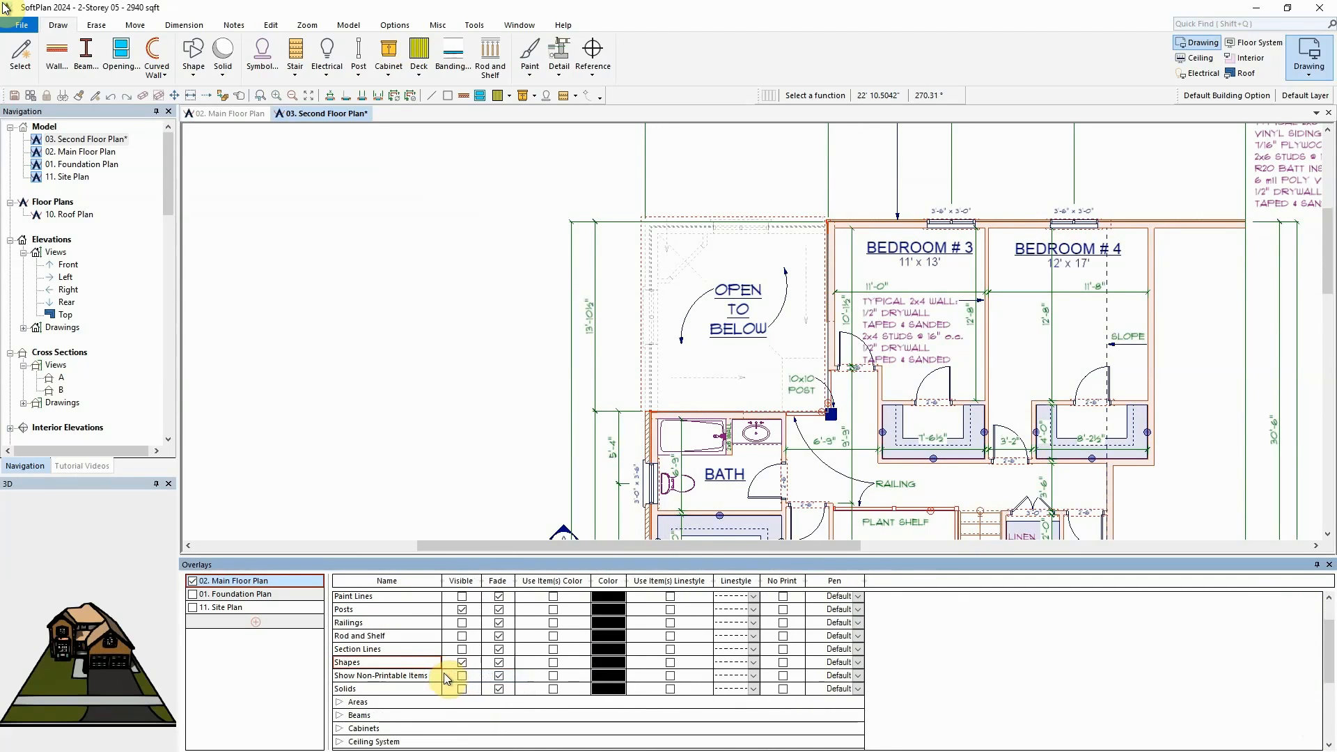
Expand the Notes category and make the overlay's Detail Notes visible
scroll(439, 680, down, 2)
scroll(369, 695, down, 1)
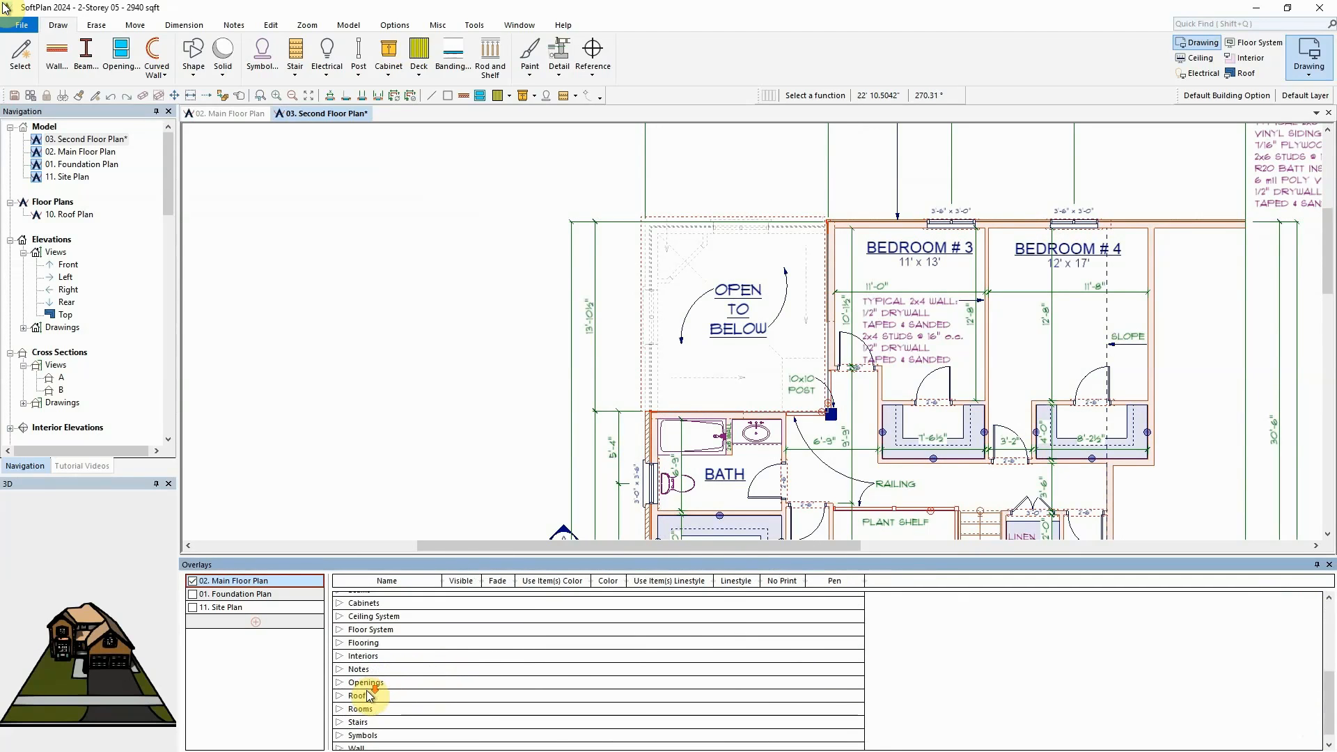
click(339, 669)
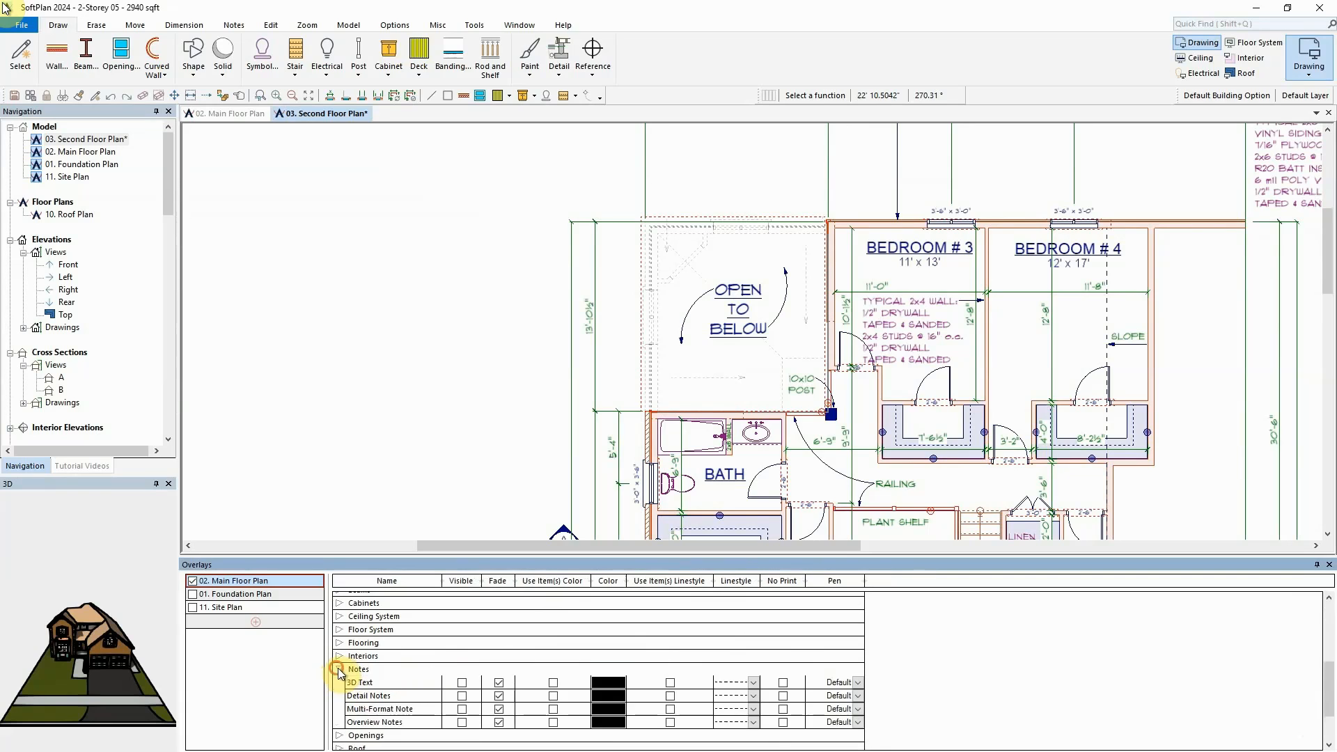
click(462, 696)
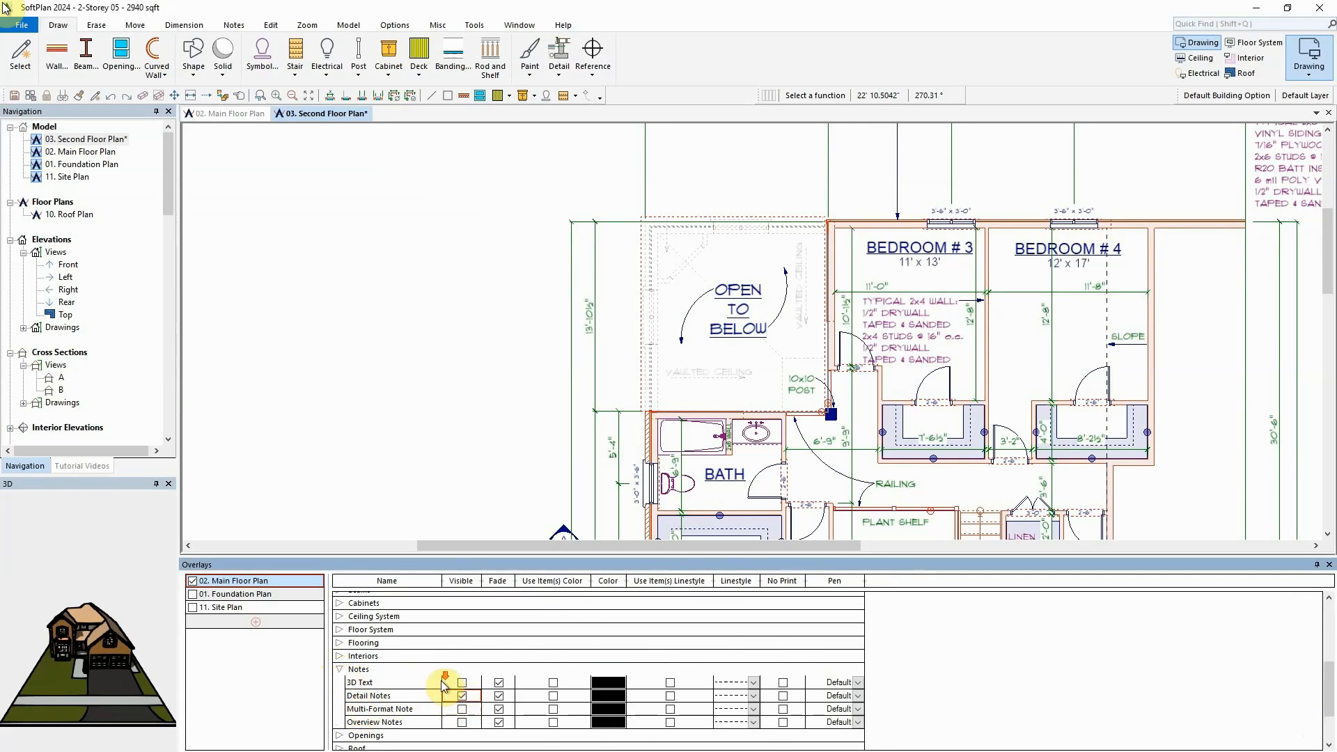
Expand the Openings and Symbols categories and make the overlay's Symbols layer visible
scroll(446, 693, down, 2)
click(339, 673)
scroll(348, 683, down, 1)
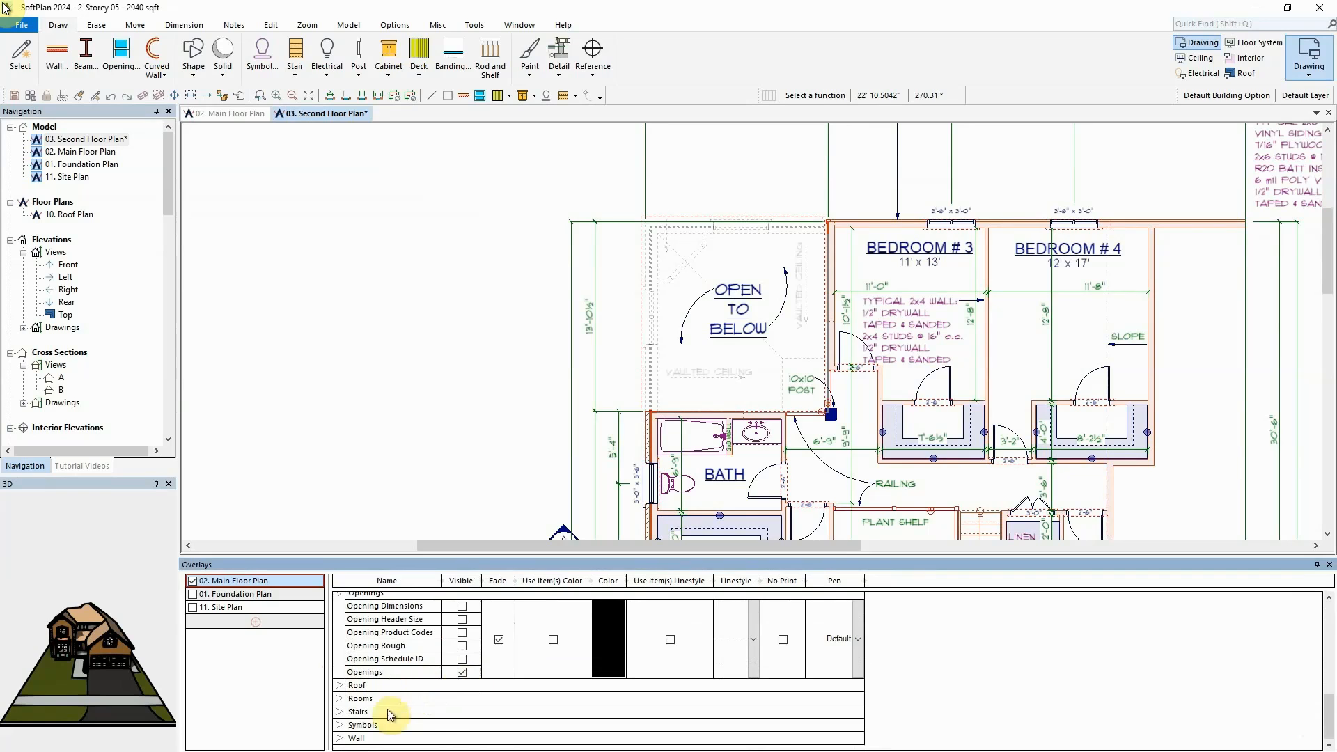
click(340, 725)
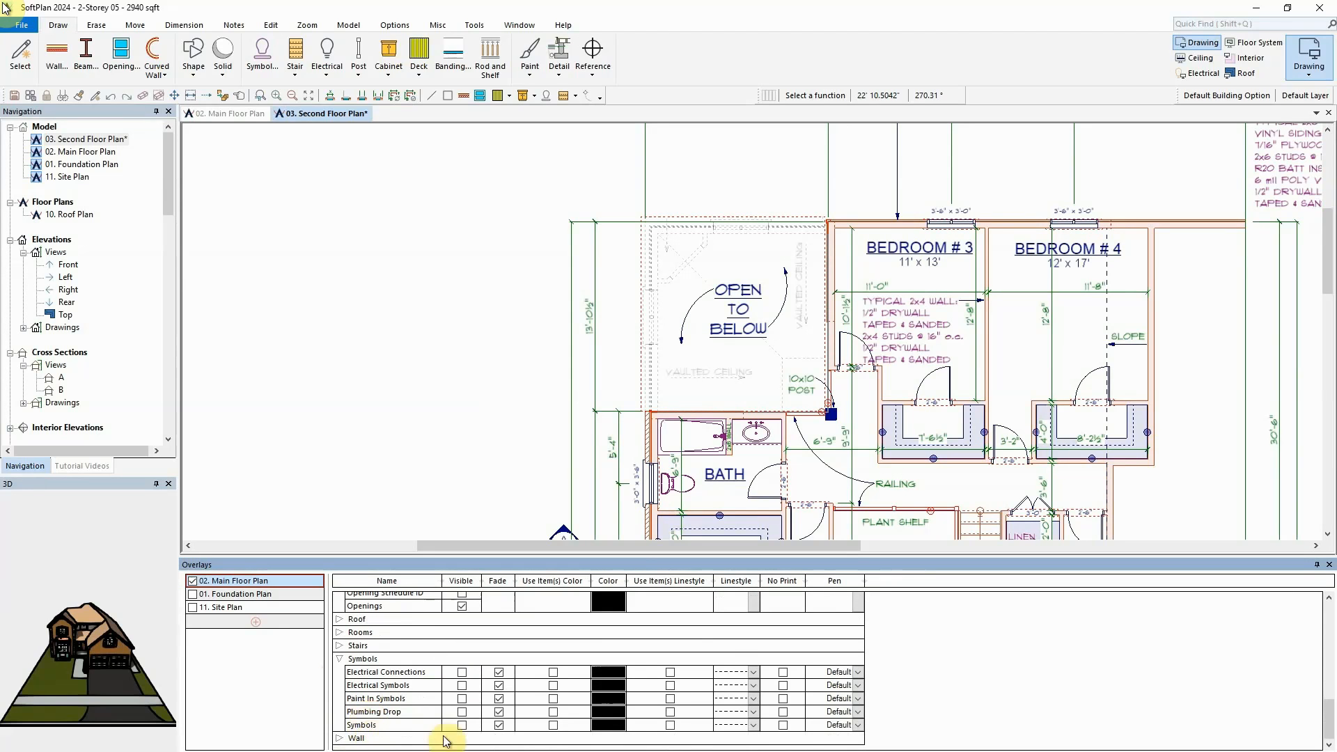
click(461, 725)
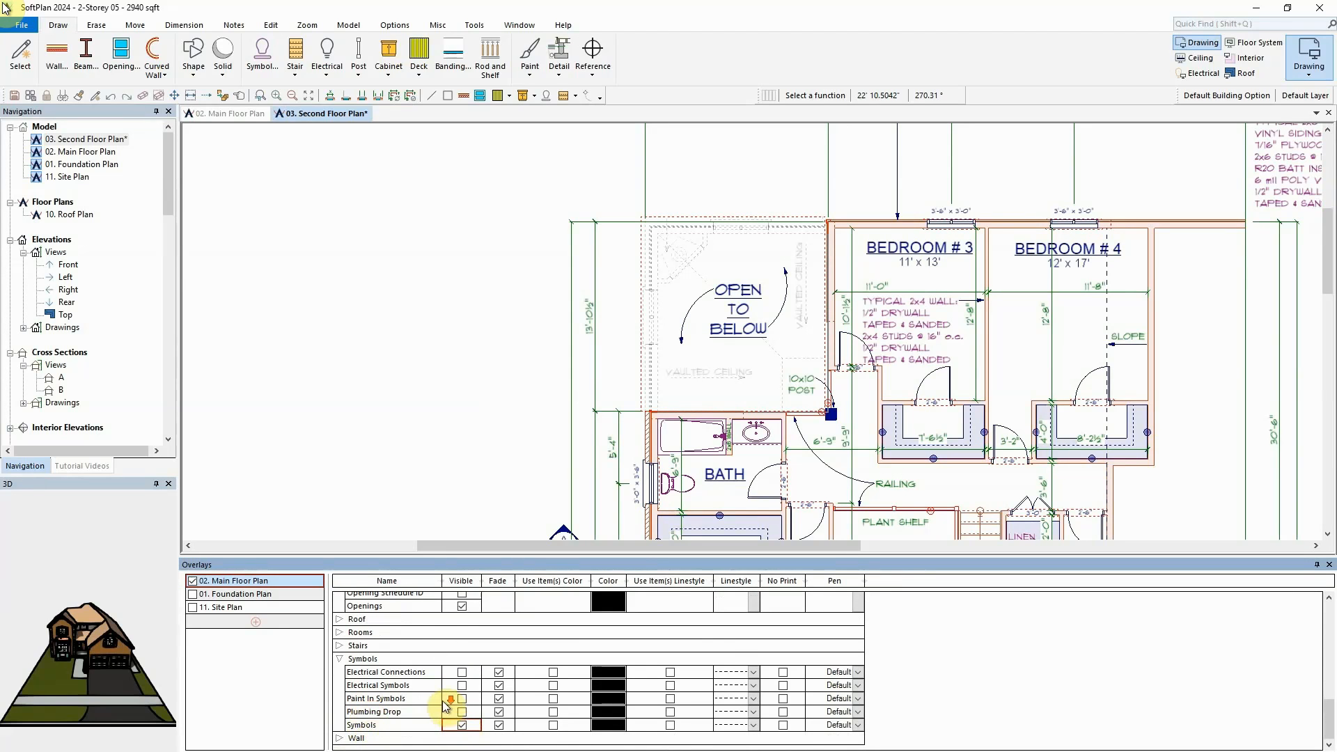
Expand the Wall category and make the overlay's Wall Texture visible
click(340, 738)
scroll(367, 730, down, 1)
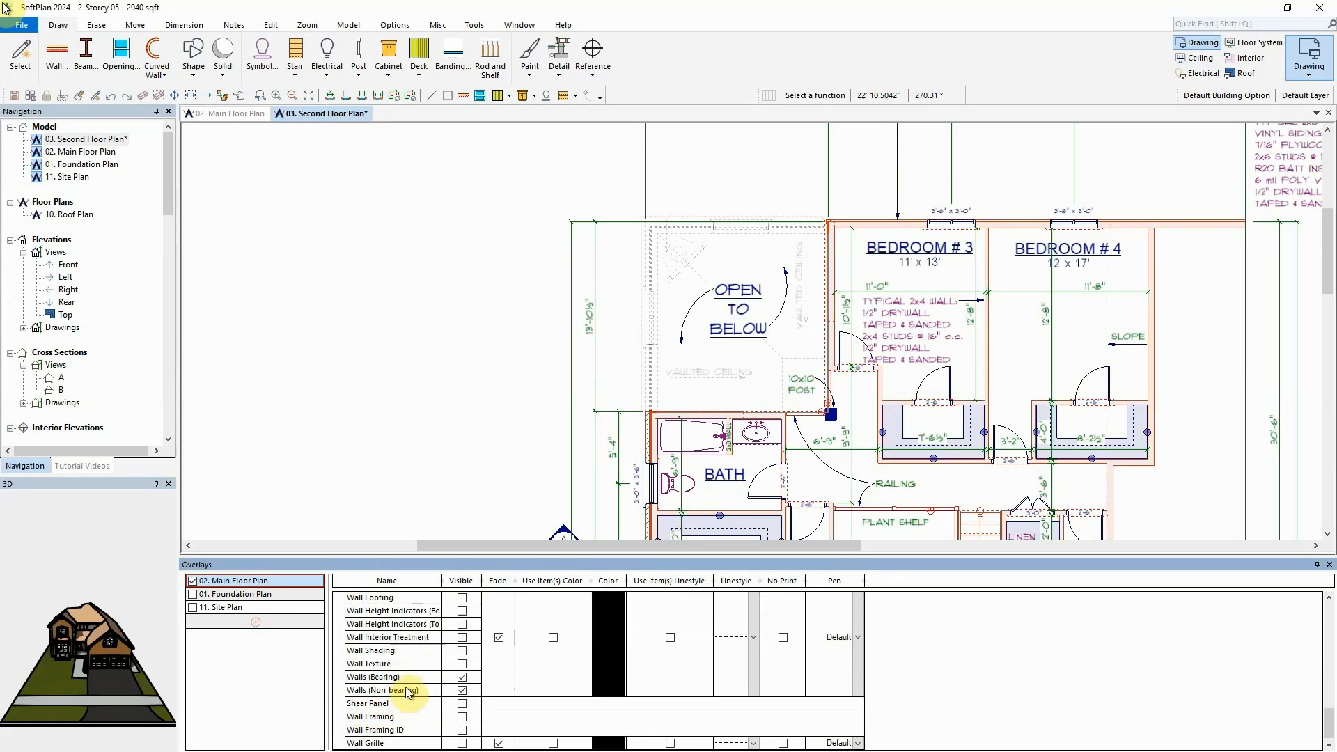
click(462, 664)
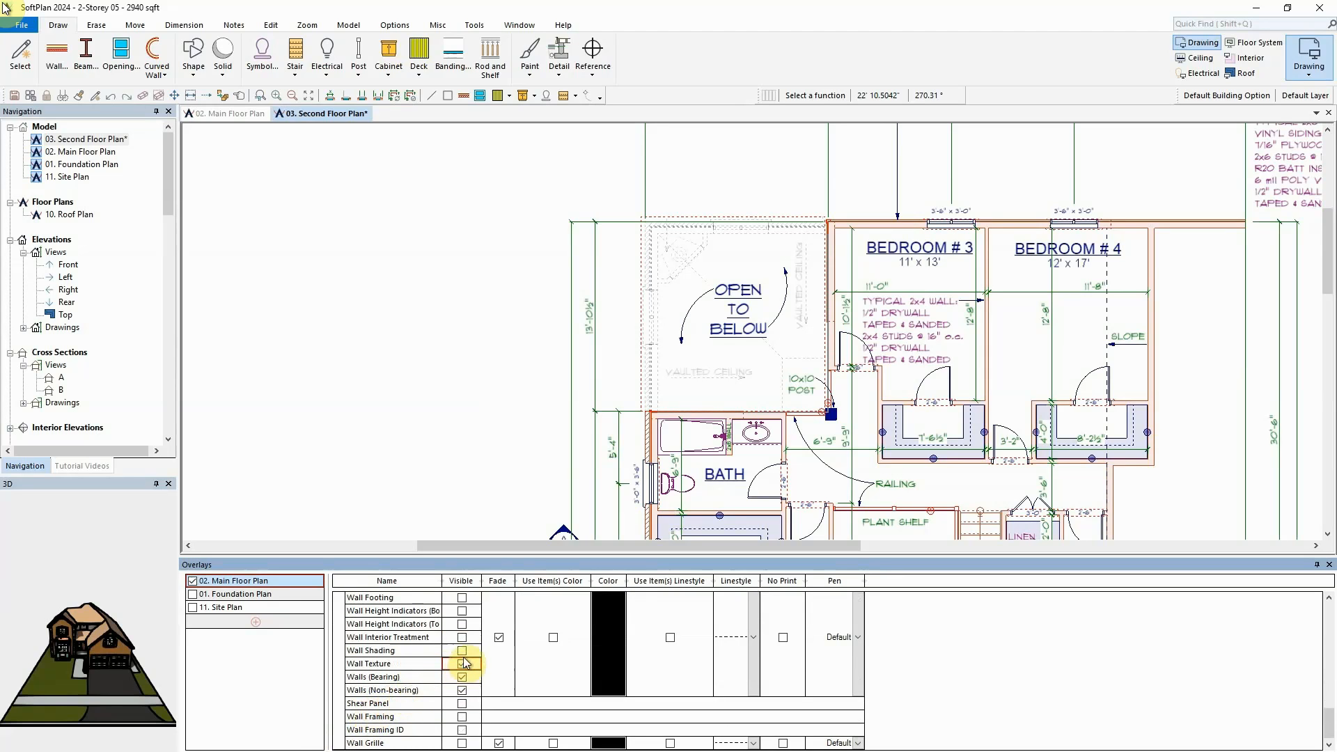
Turn off fading and turn on the items' own linestyle for all layers of the Main Floor Plan overlay
click(503, 583)
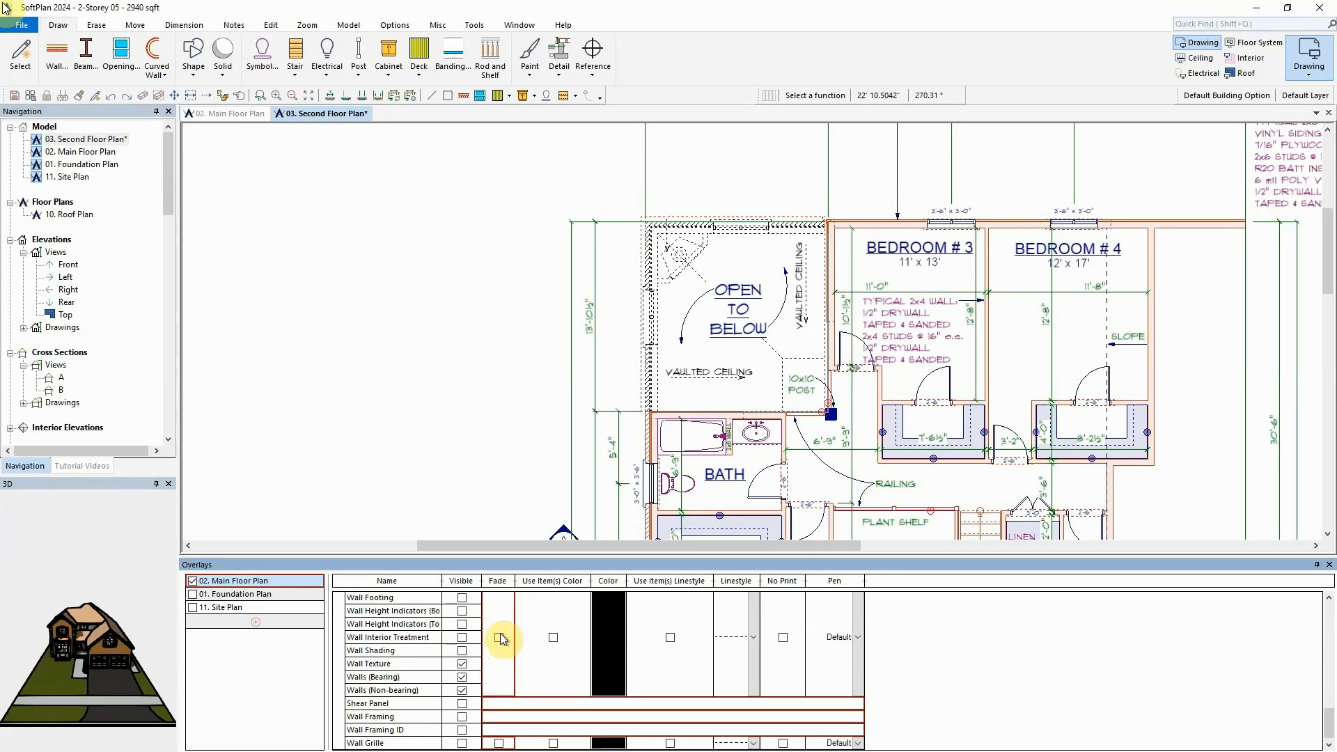
click(670, 599)
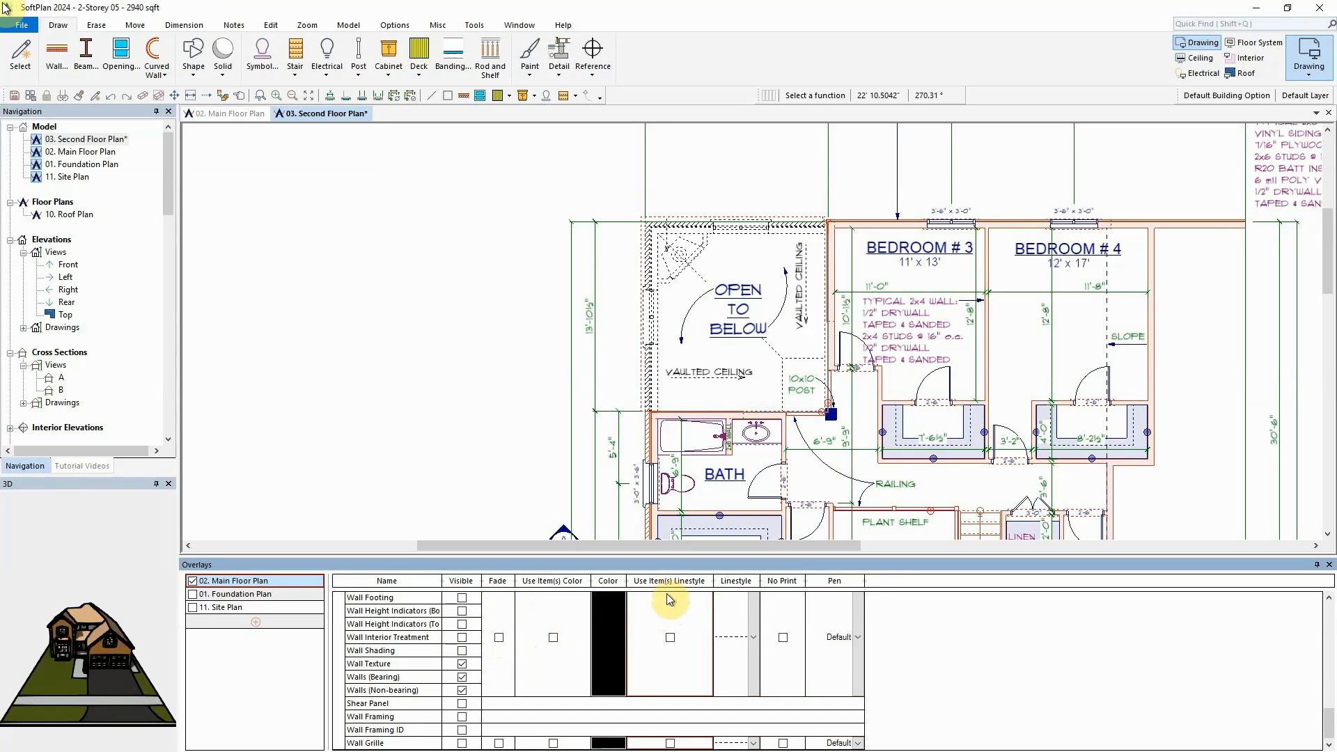
click(670, 638)
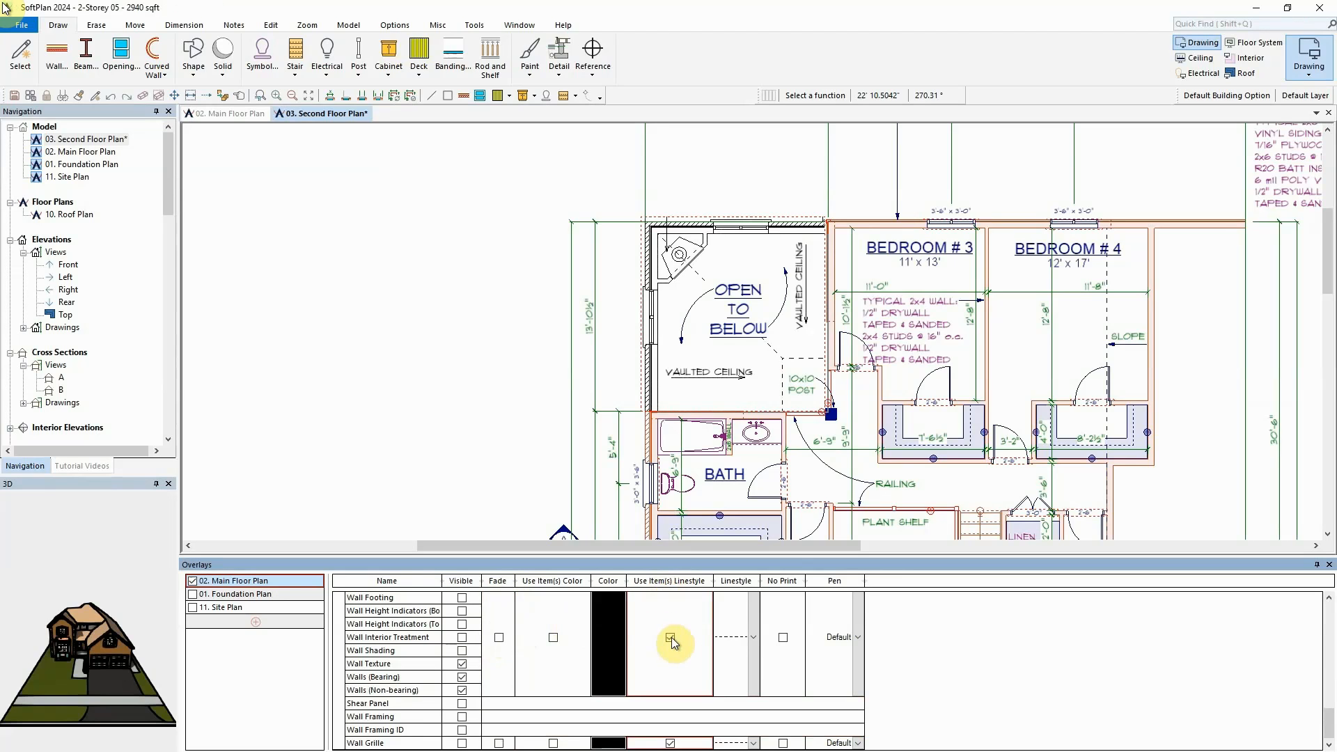
Disable viewport clipping for the Main Floor Plan overlay, view the whole plan, and enable the clipping again
right_click(246, 586)
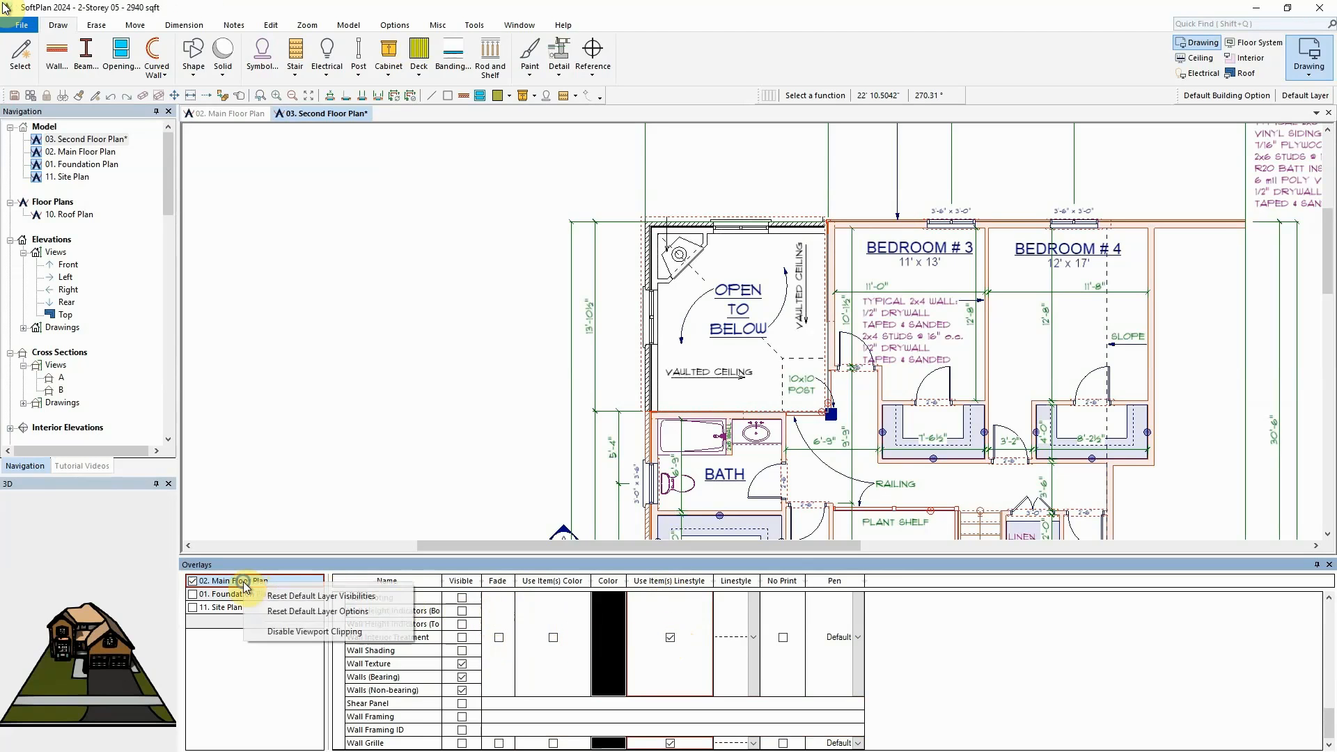
click(269, 630)
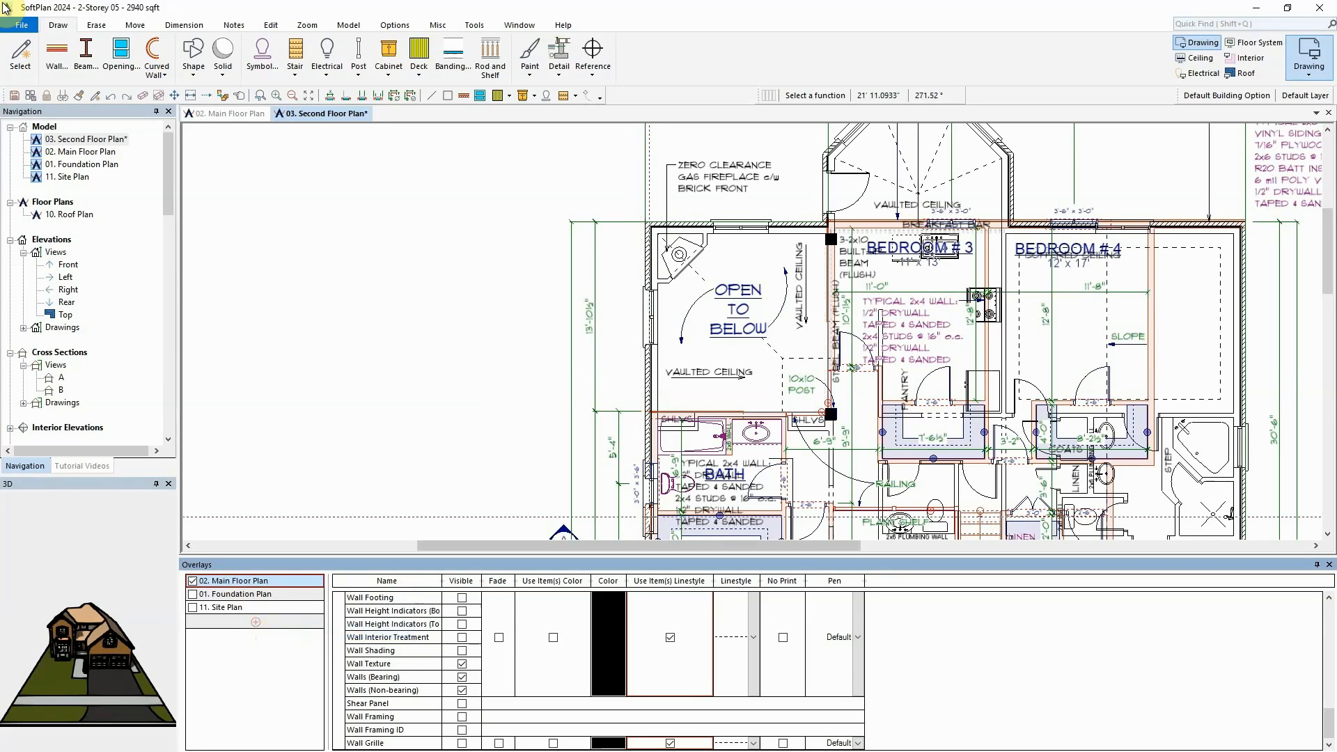
click(312, 101)
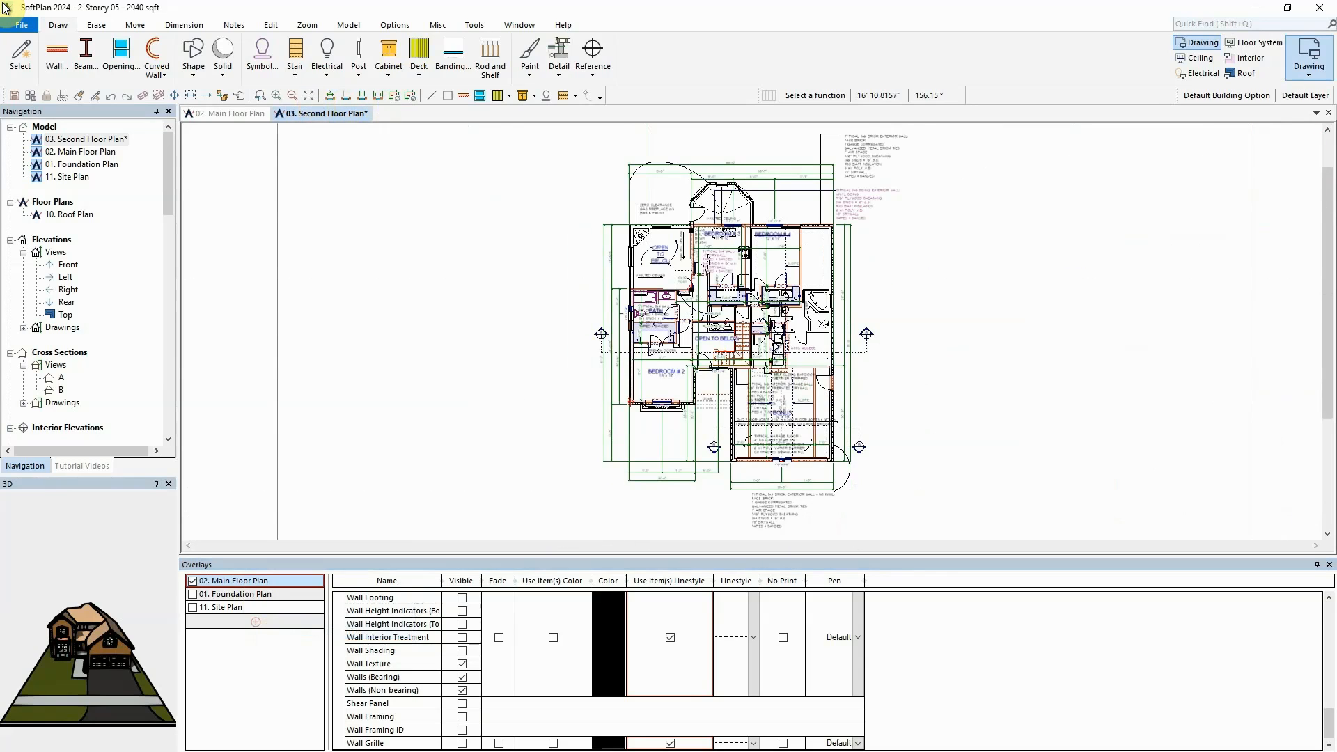
right_click(259, 584)
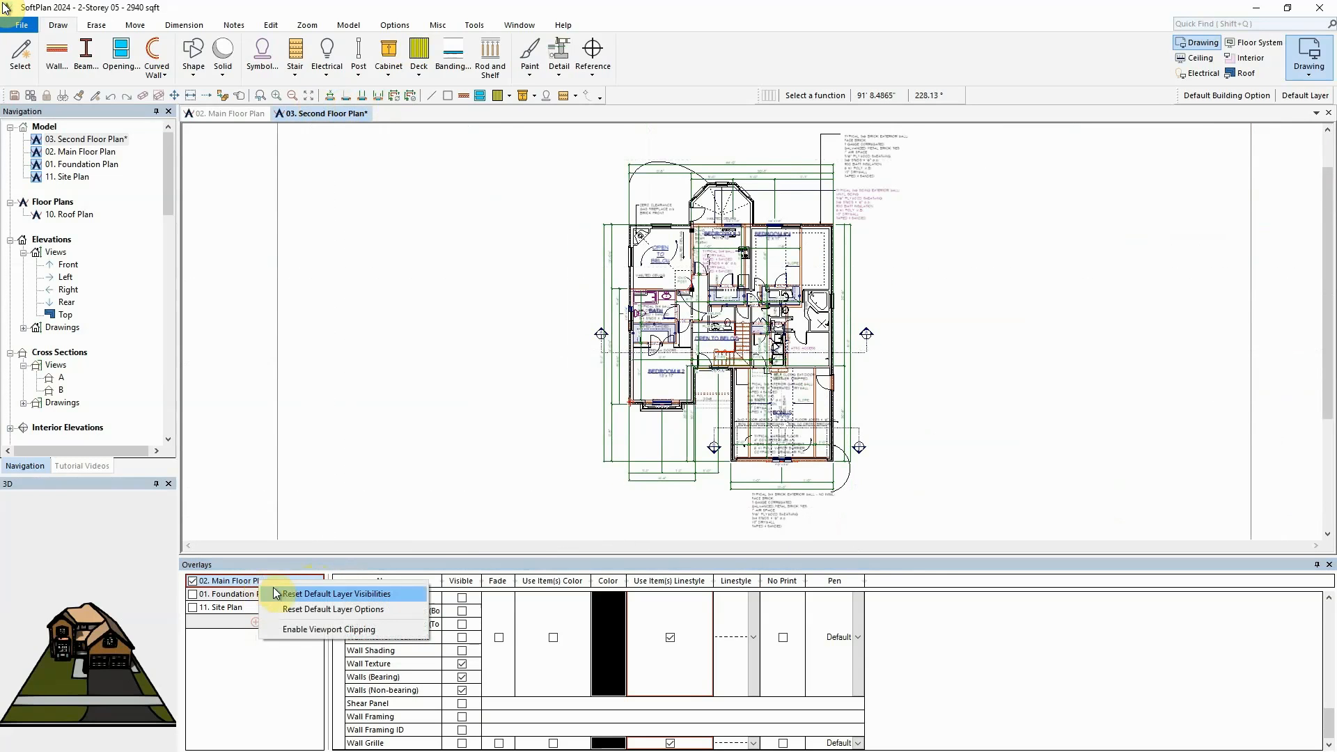
click(317, 629)
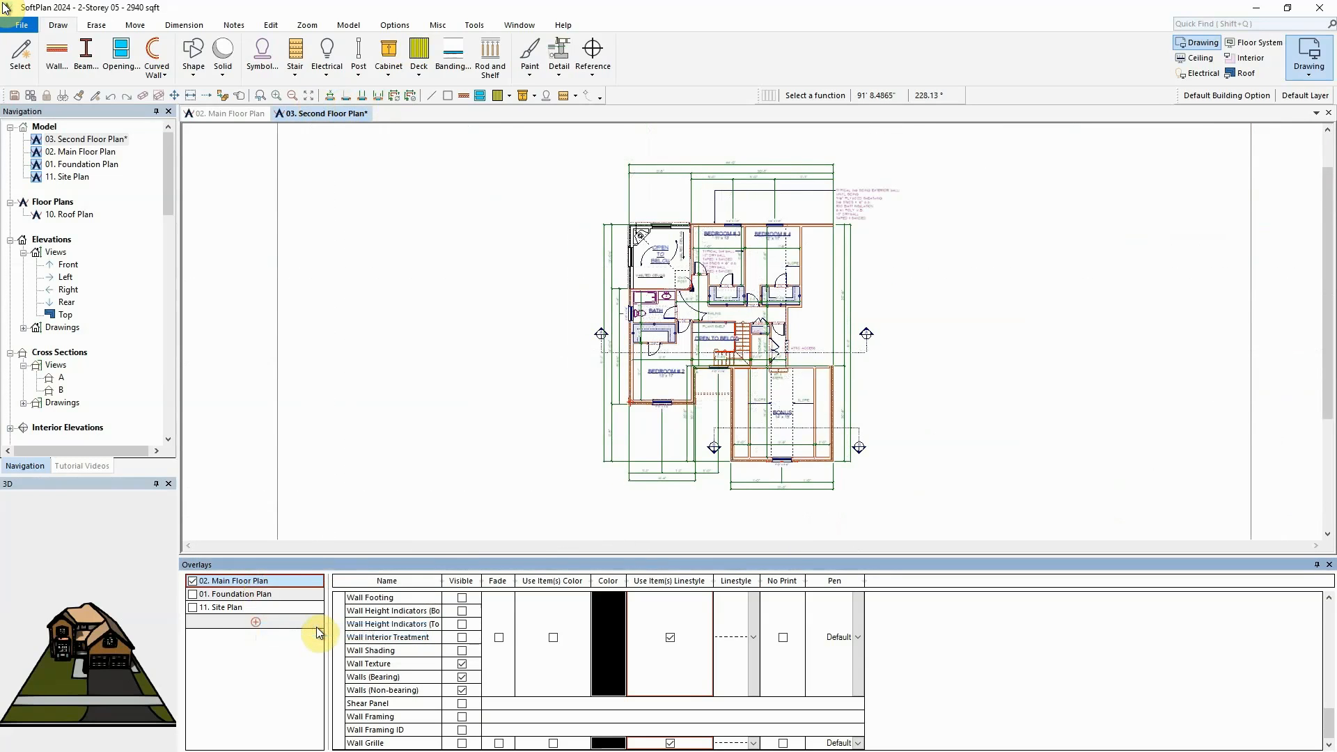
Extend the overlay viewport's upper edge to take in the fireplace note, and view the viewport's editing commands
scroll(753, 332, up, 2)
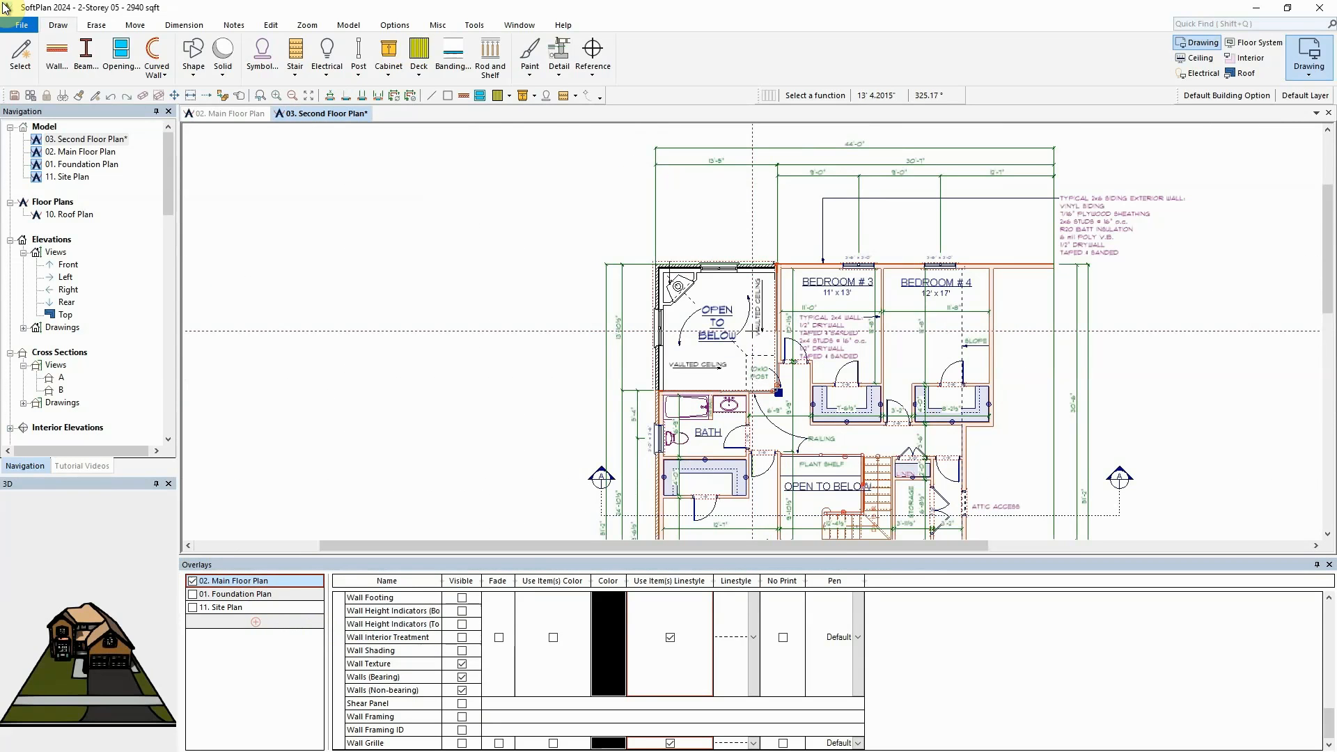
click(206, 96)
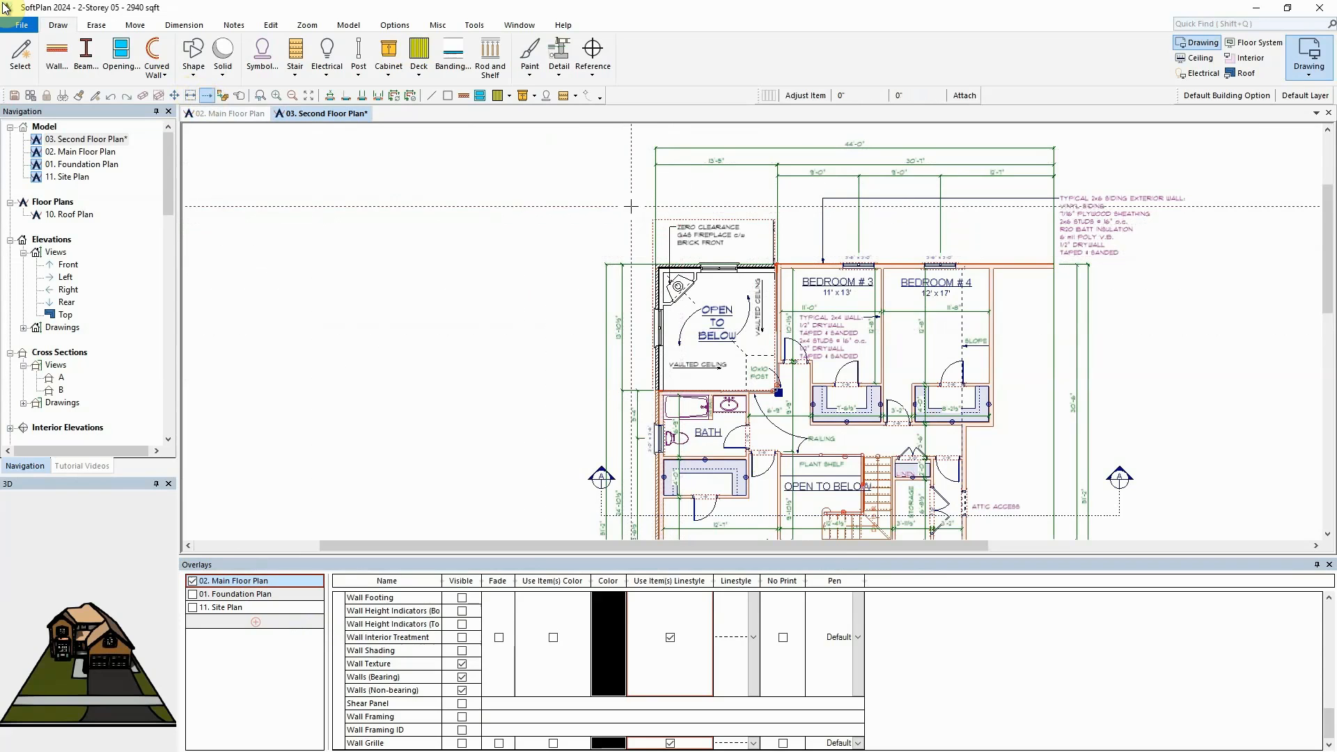
right_click(744, 222)
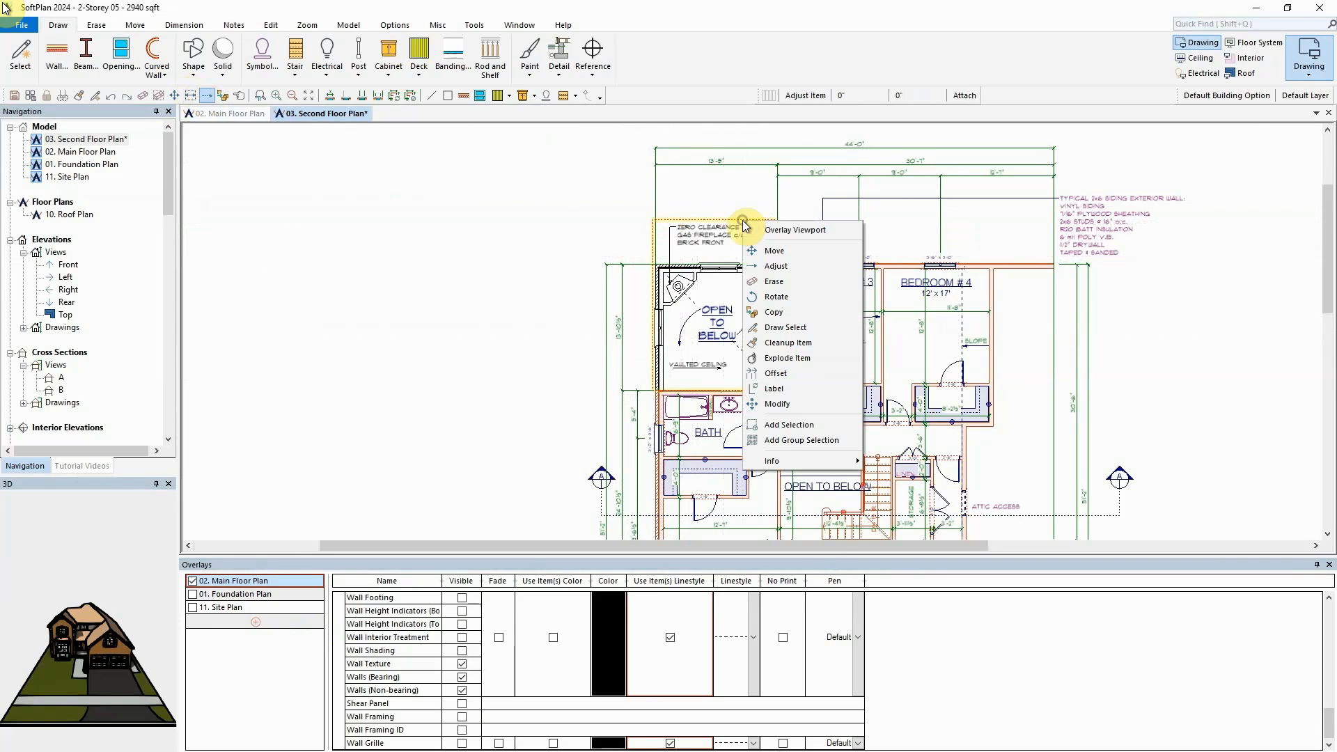
click(776, 281)
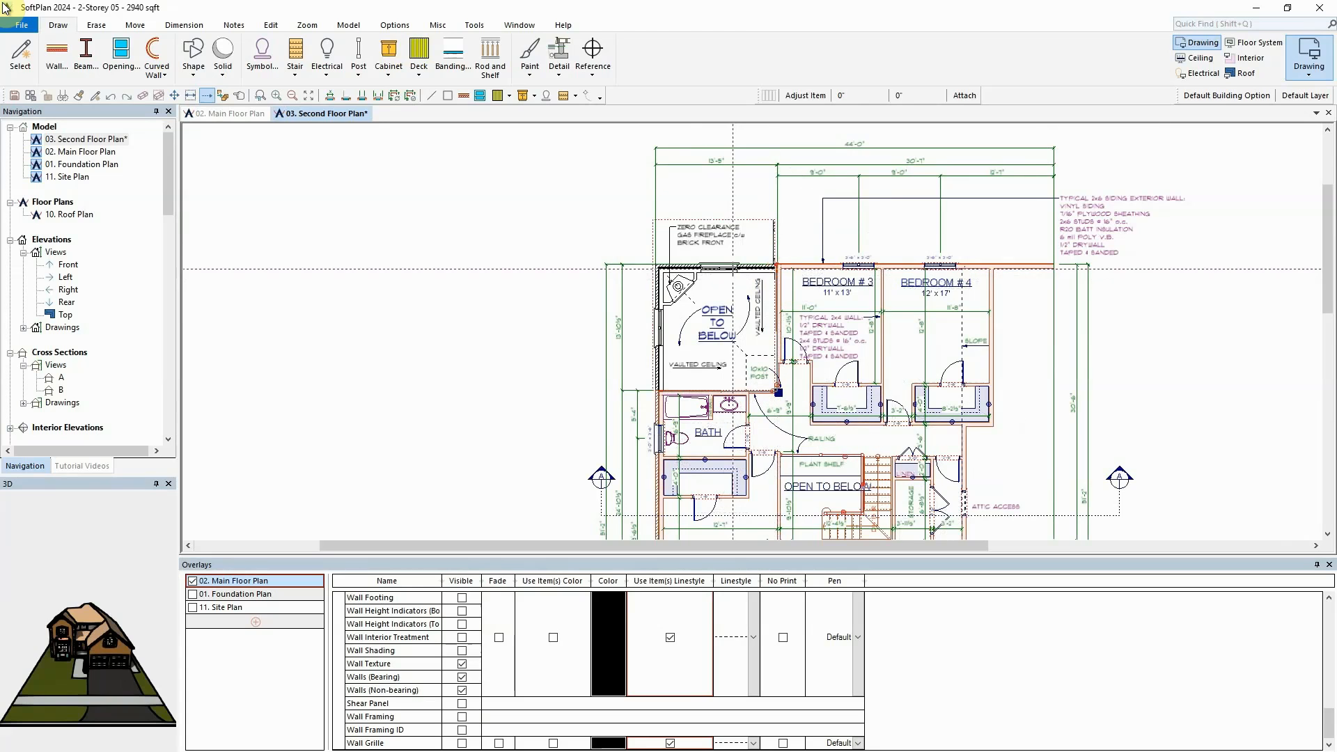
Open the print settings for the second floor plan, examine the Include Overlays option, and close them without printing
click(12, 27)
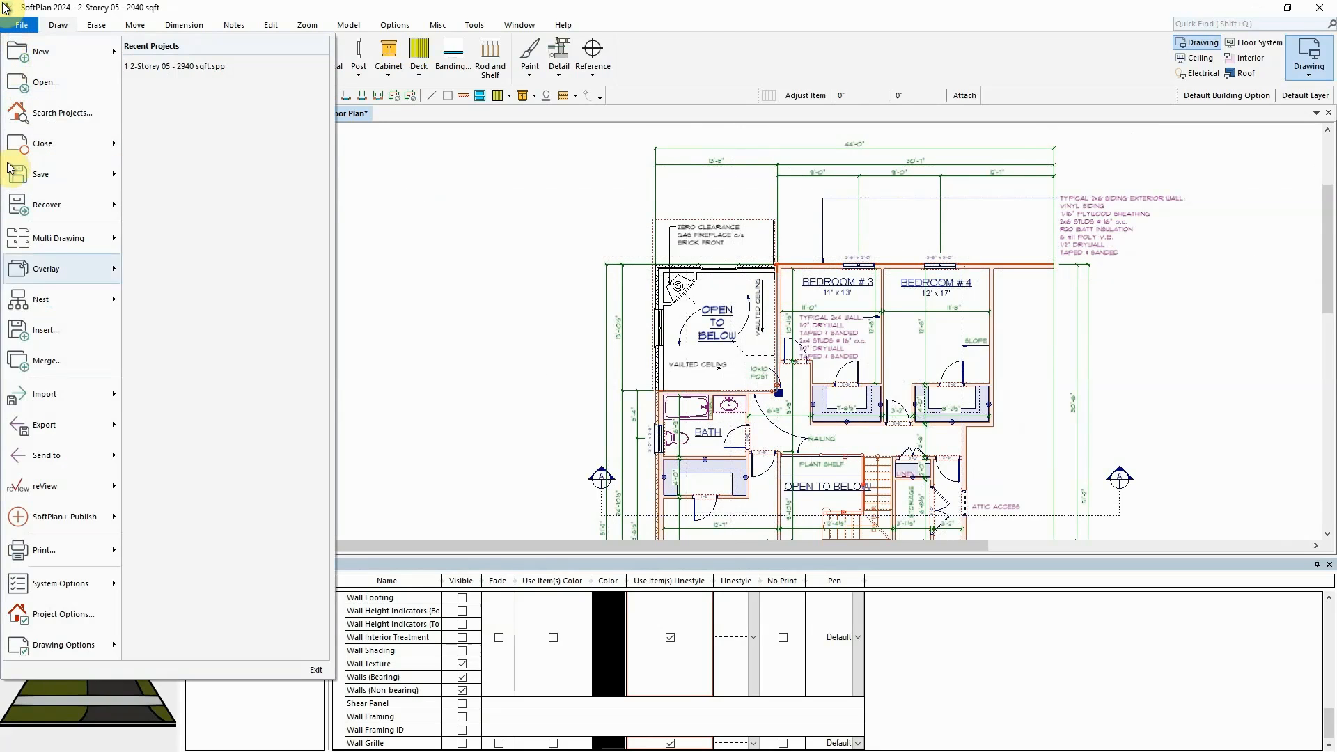
mouse_move(86, 554)
click(160, 552)
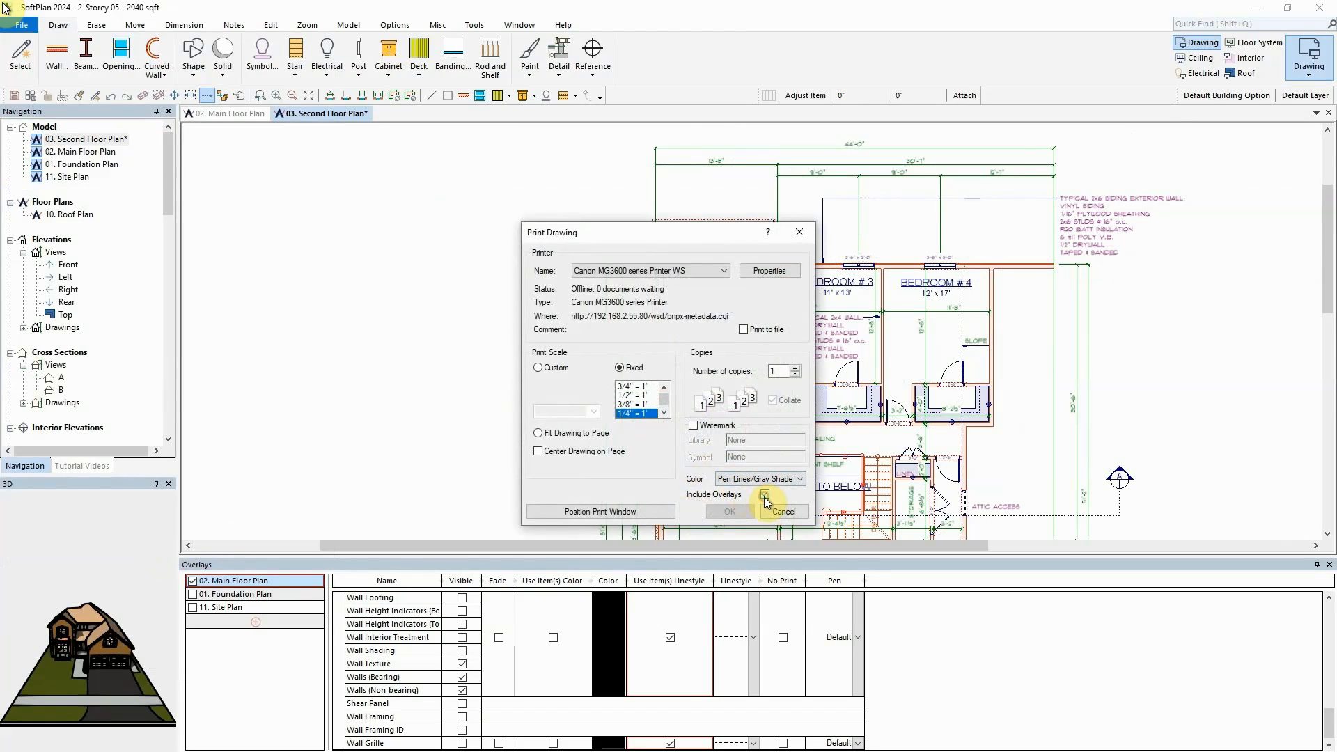
click(773, 512)
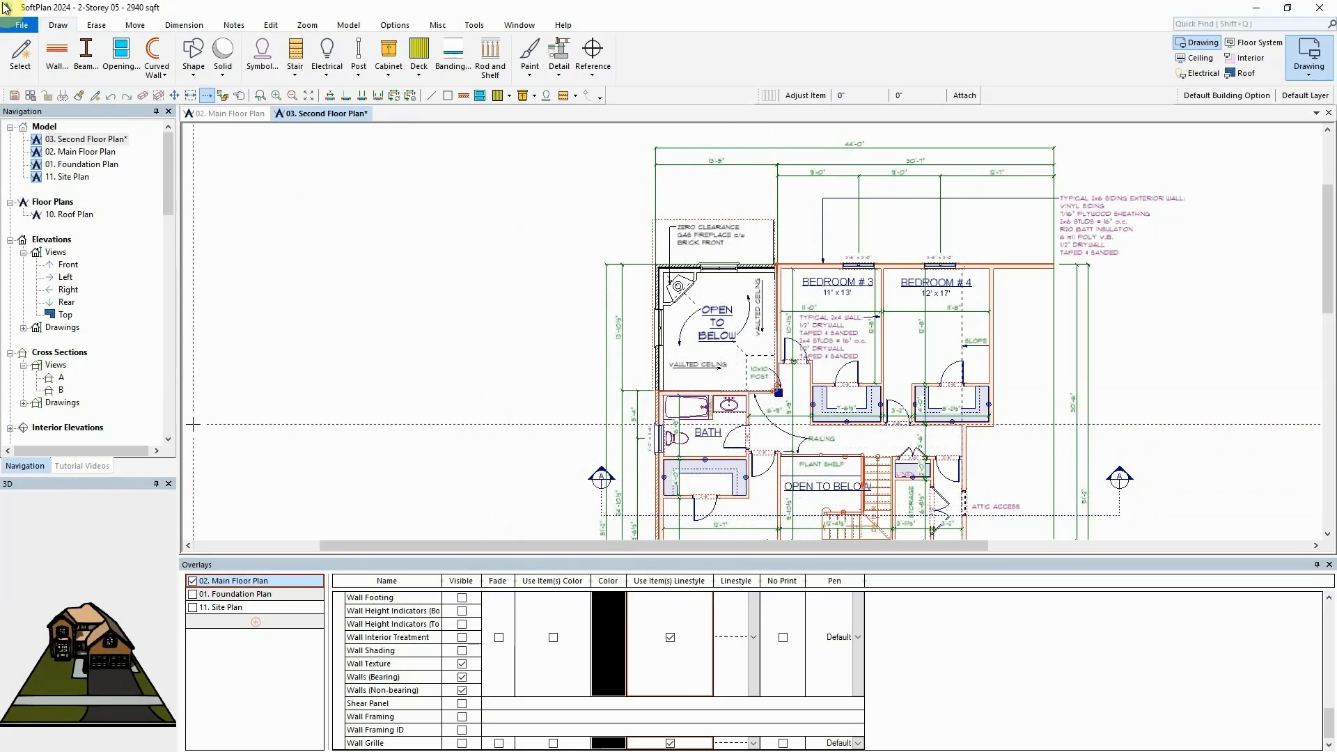
Open the A3. 2nd FLR-ROOF PLN sheet from the 24x36 Construction Plans set and open its Second Floor Plan drawing for editing
click(170, 422)
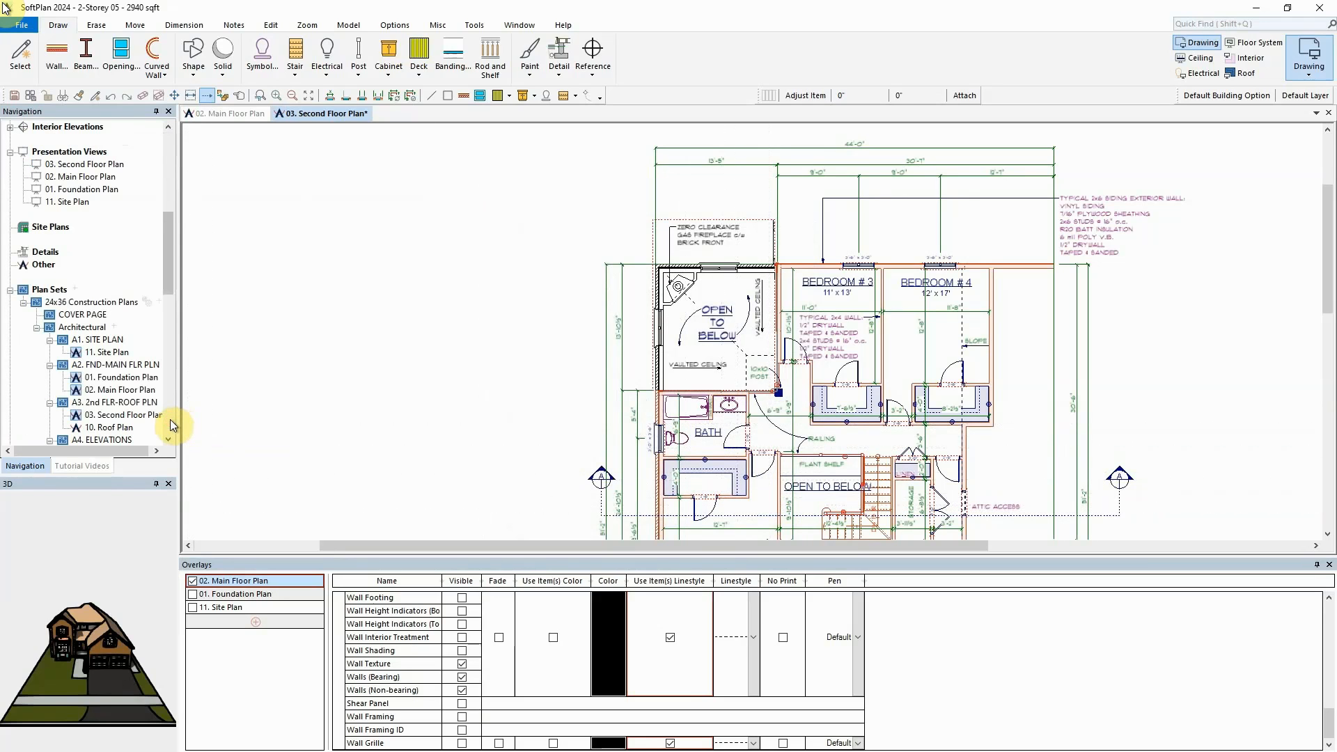
double_click(120, 404)
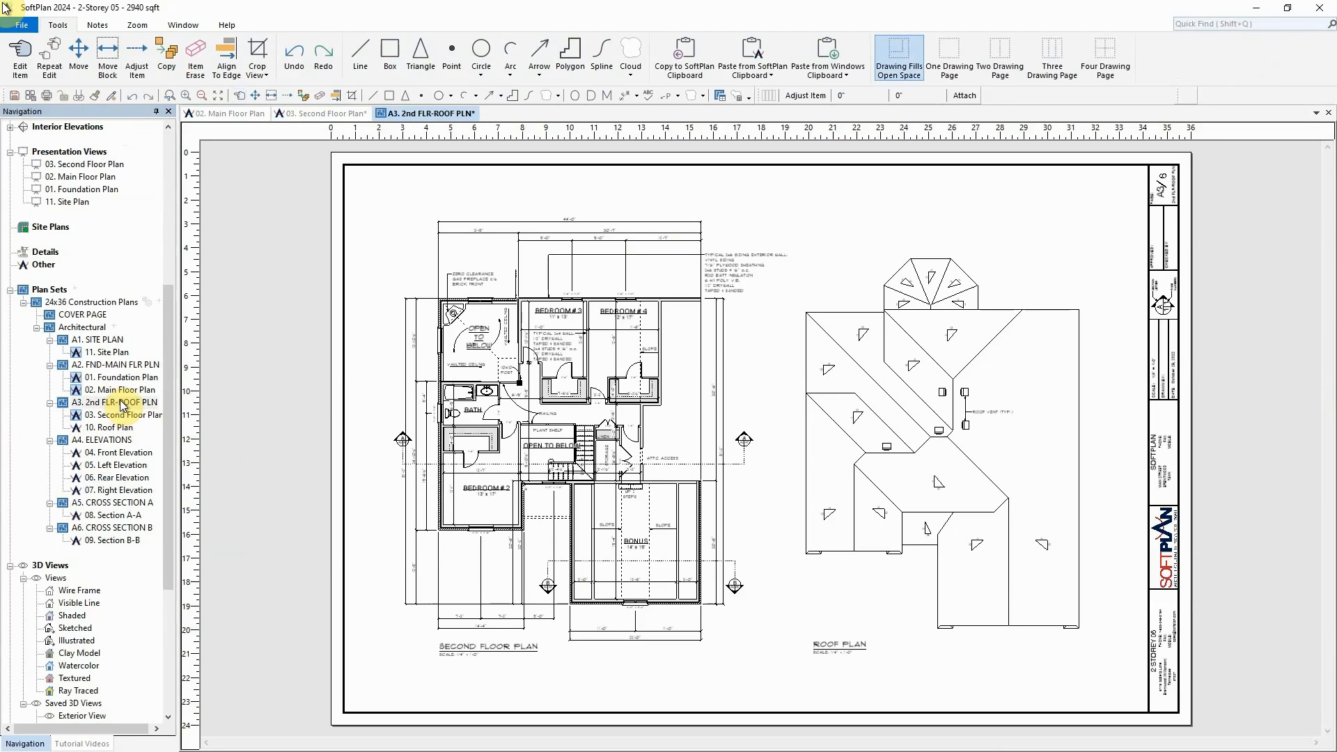
right_click(579, 335)
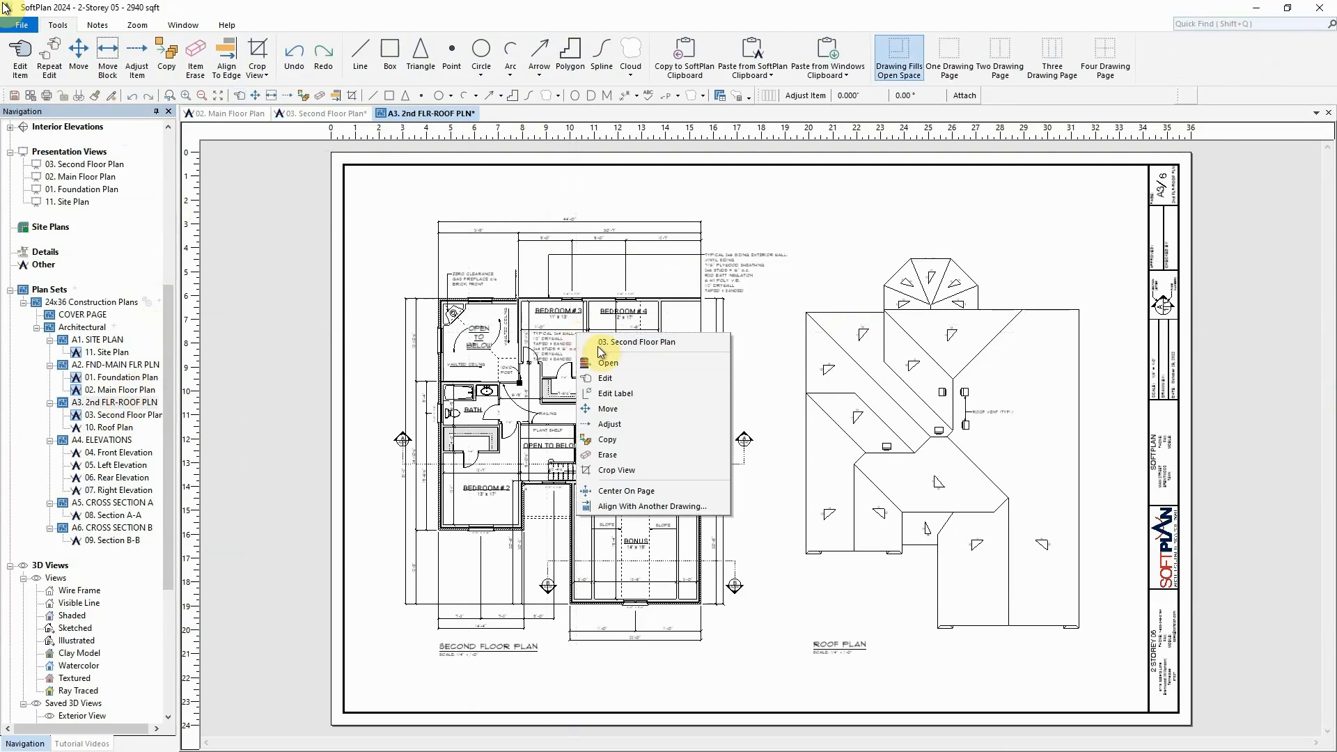
click(620, 378)
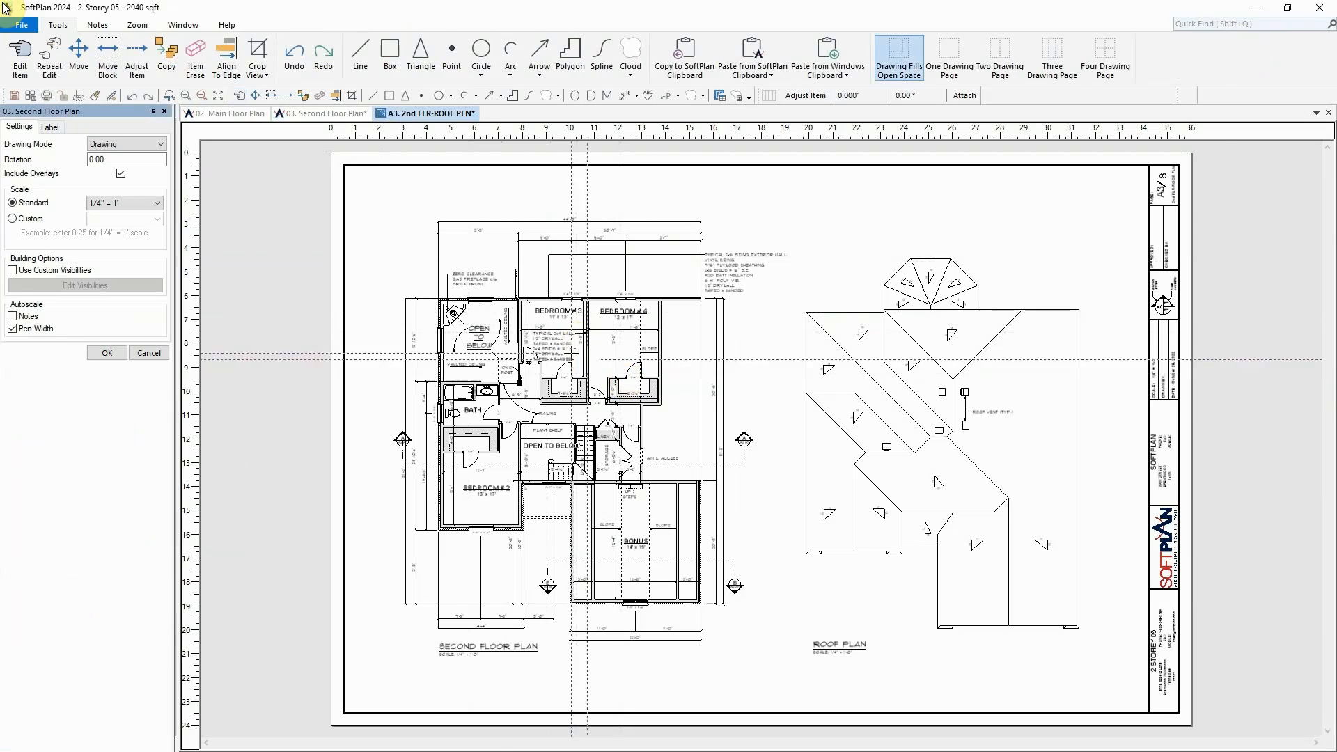
Exclude overlays from the Second Floor Plan drawing on the sheet to compare its appearance, and include them again
click(121, 174)
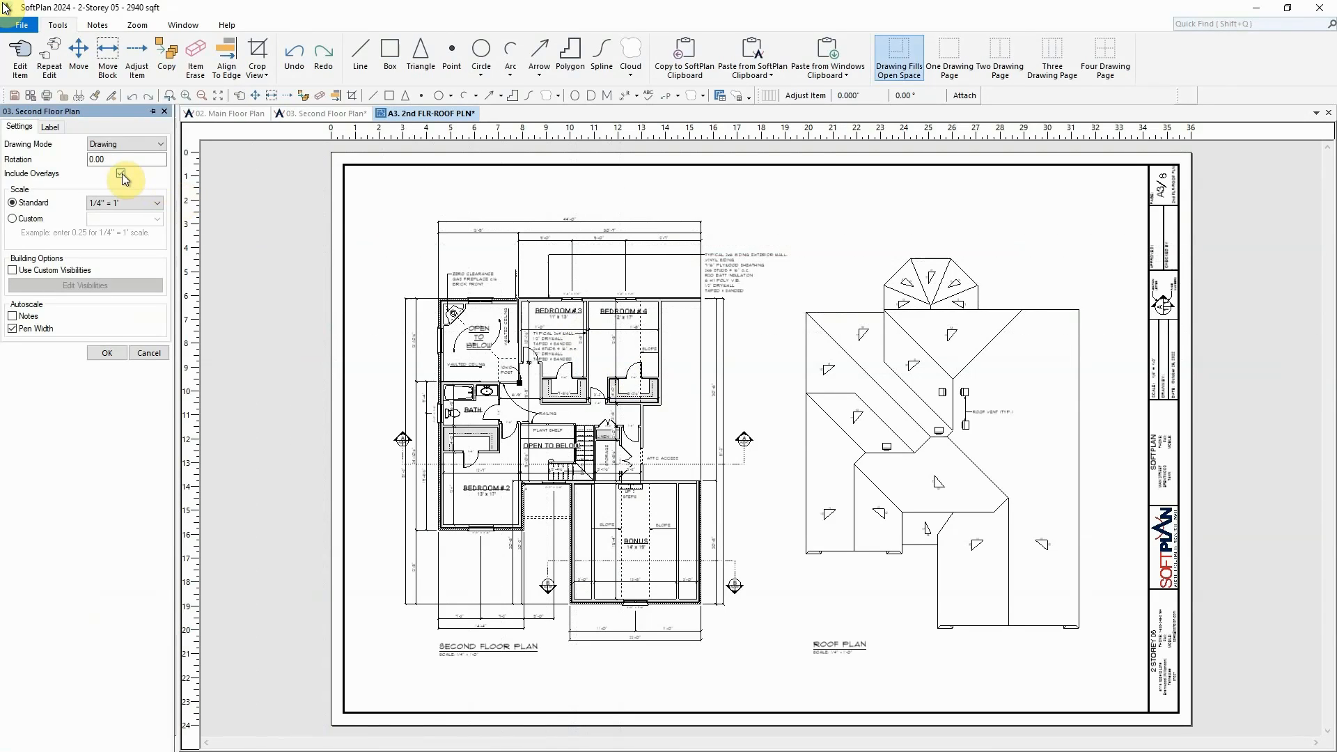
click(122, 174)
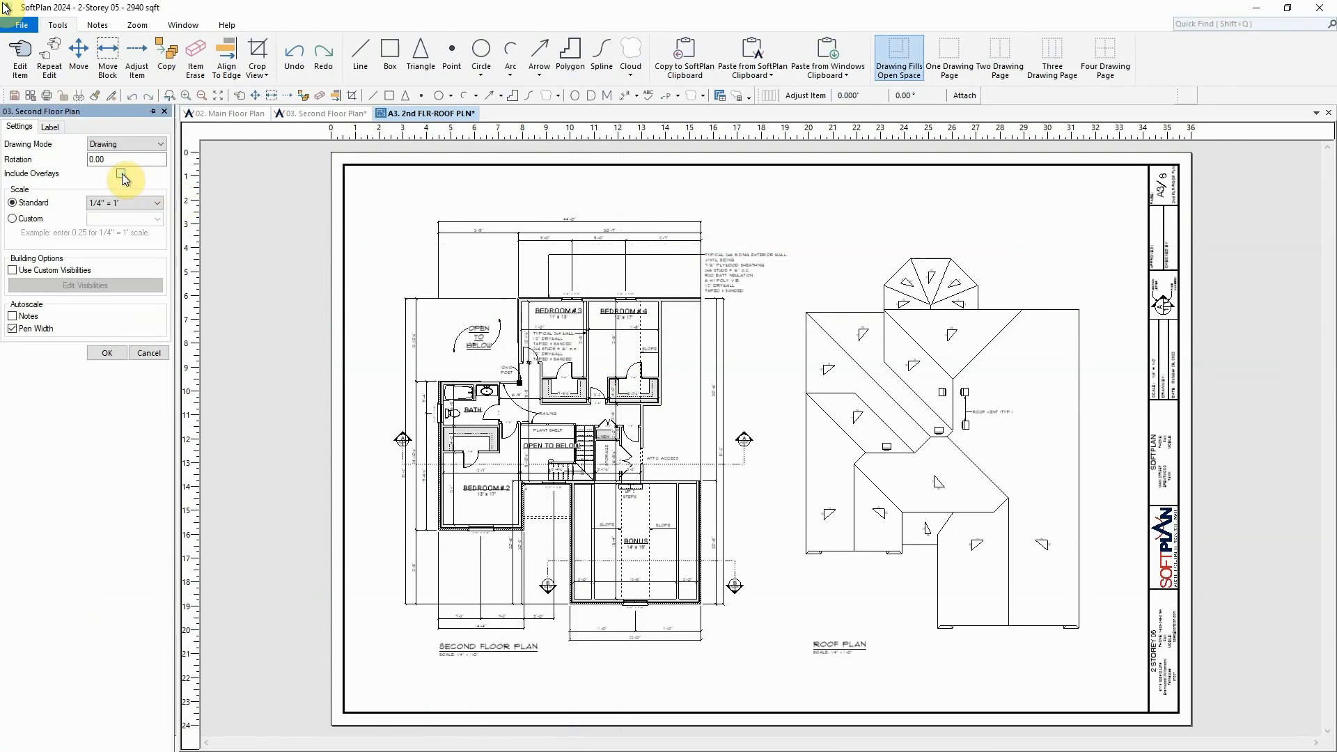
click(122, 175)
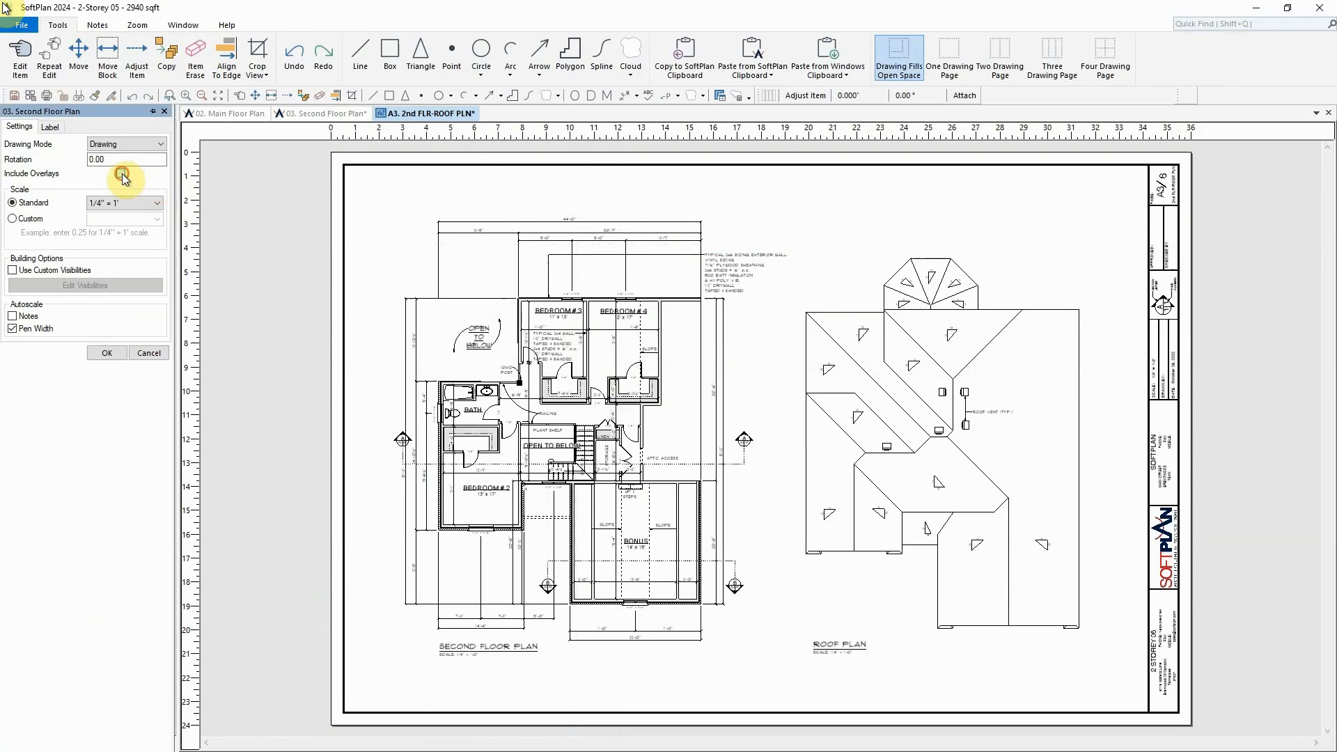